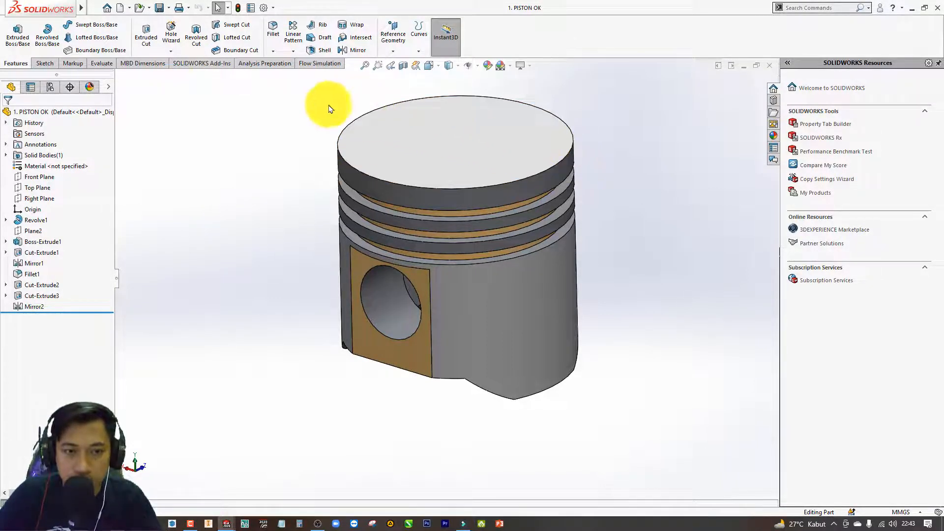
pyautogui.click(307, 97)
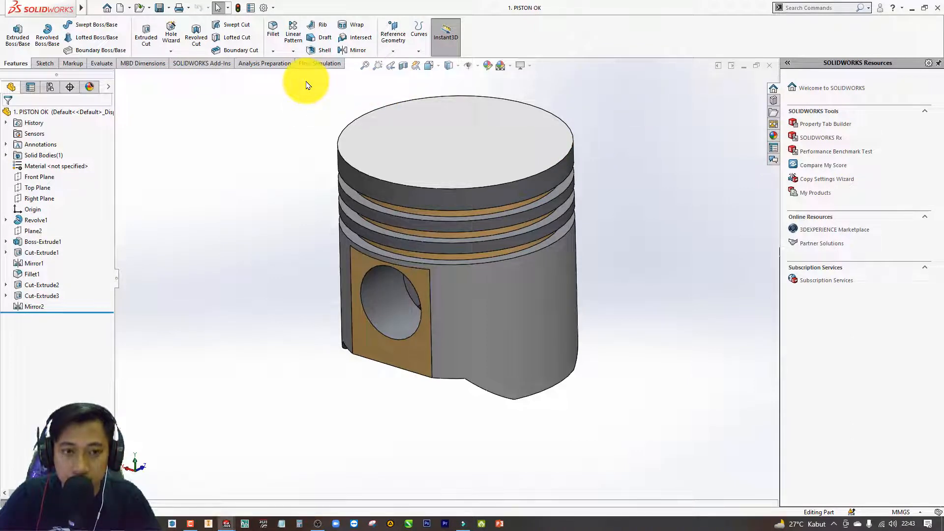
pyautogui.click(626, 236)
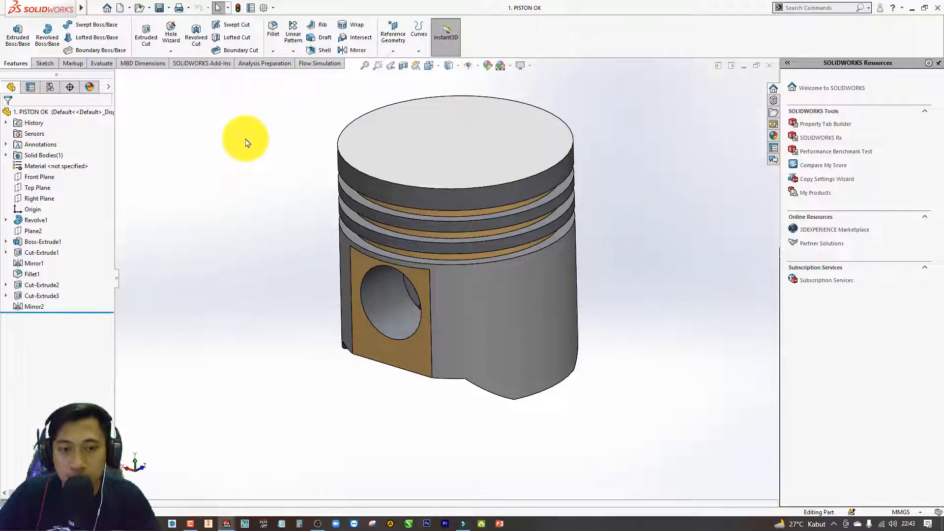
pyautogui.click(245, 141)
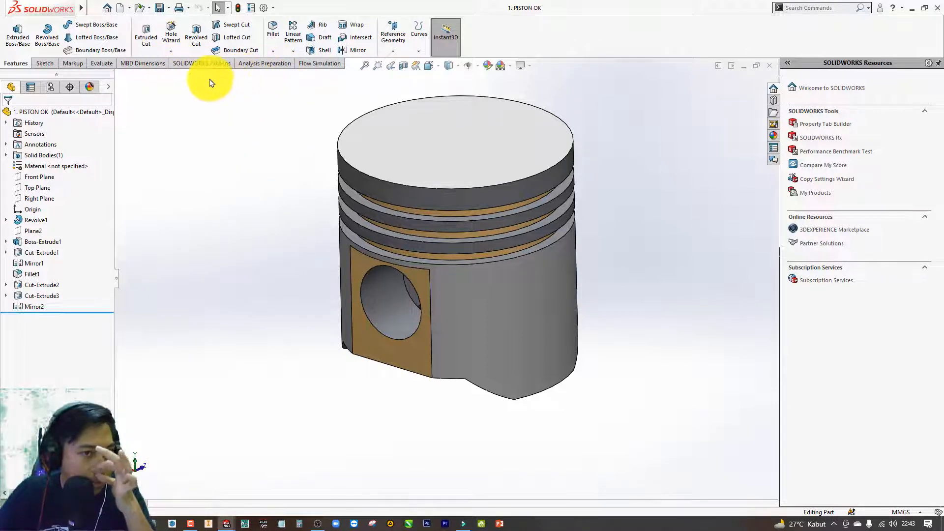
# Enable the SOLIDWORKS Simulation add-in for the open piston part.
pyautogui.rightClick(491, 32)
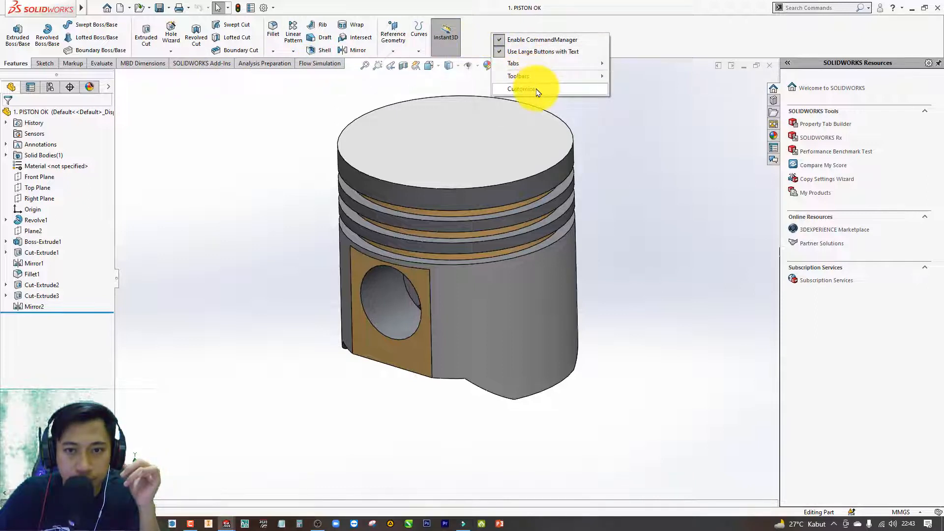
pyautogui.click(196, 63)
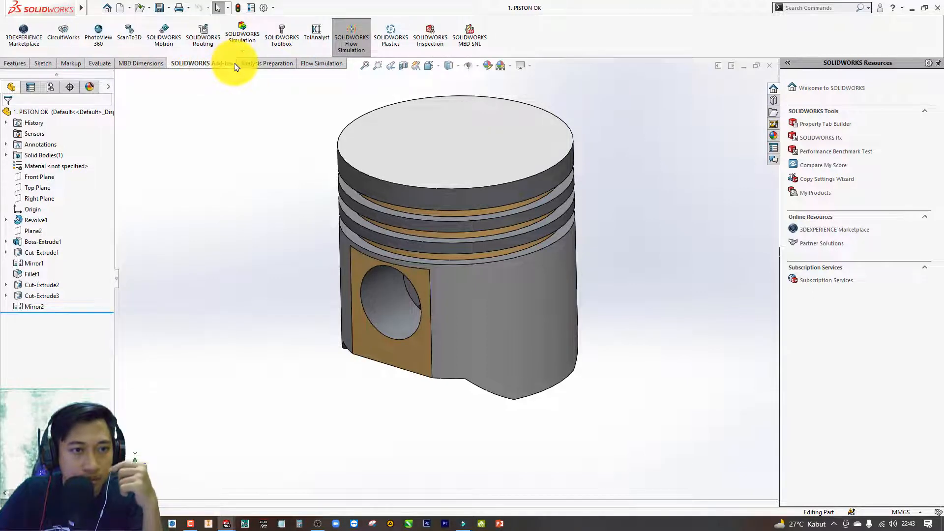
pyautogui.click(243, 37)
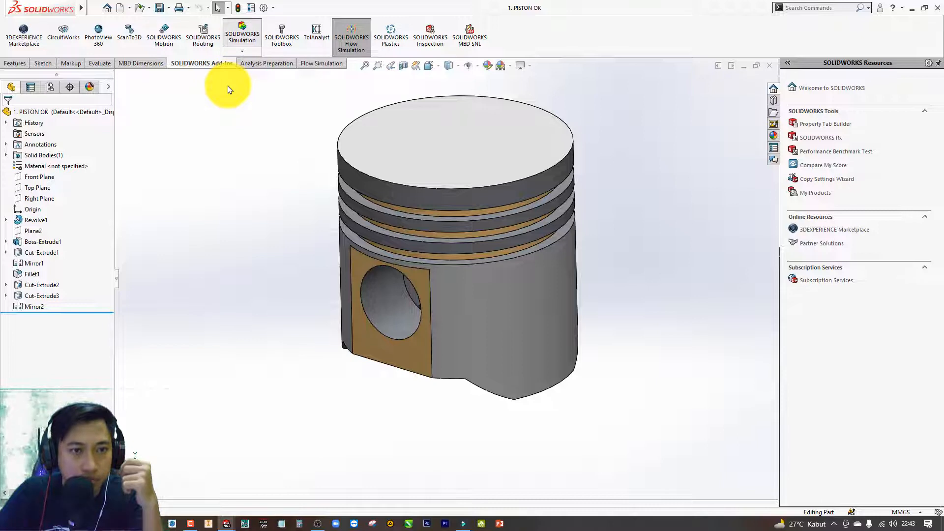
pyautogui.click(242, 31)
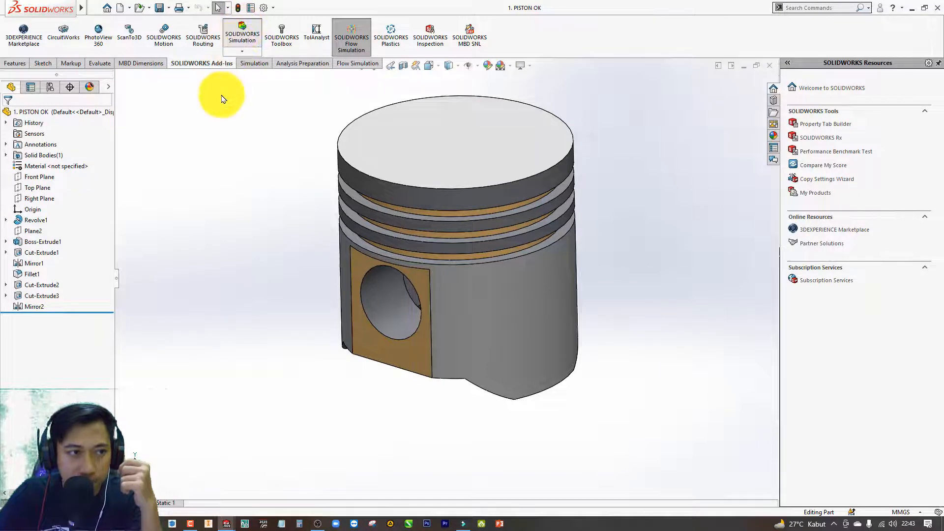
# Create a new static simulation study named "analisis piston".
pyautogui.click(251, 63)
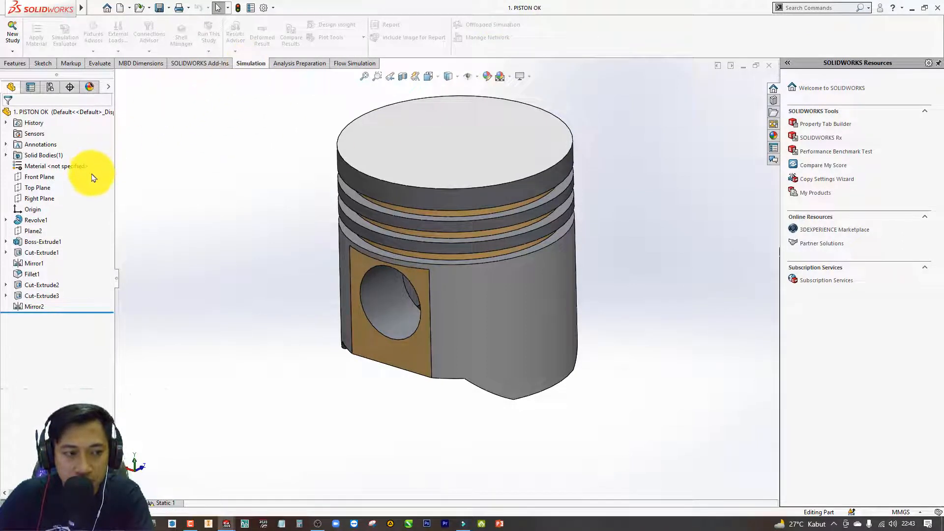
pyautogui.click(10, 33)
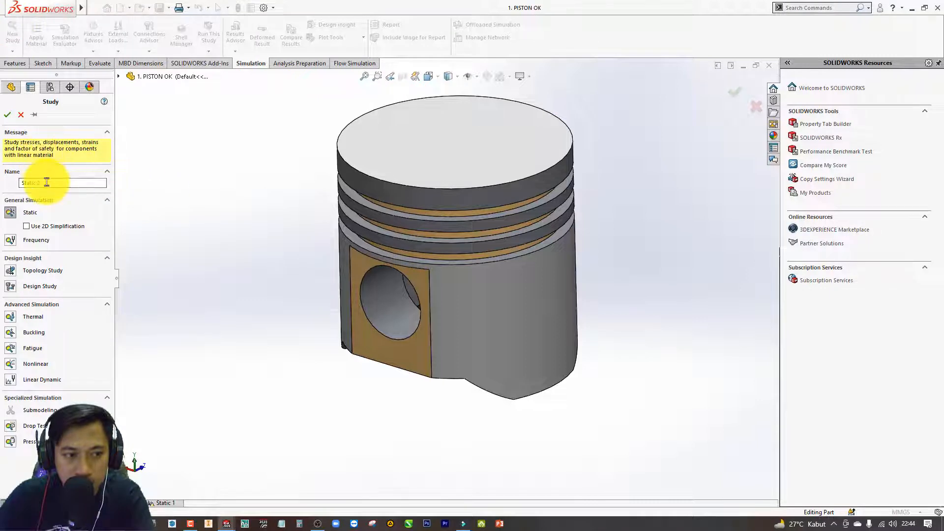
pyautogui.moveTo(46, 182); pyautogui.dragTo(1, 183)
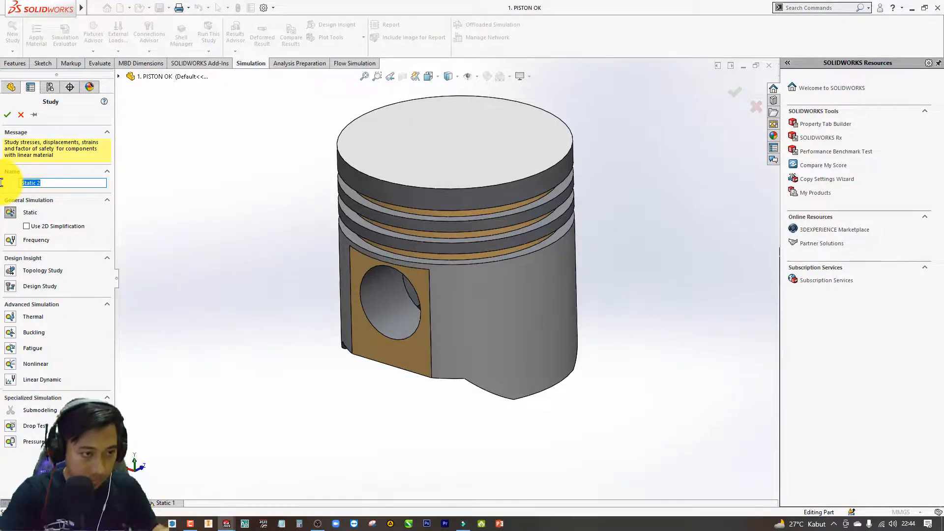
pyautogui.write('ana')
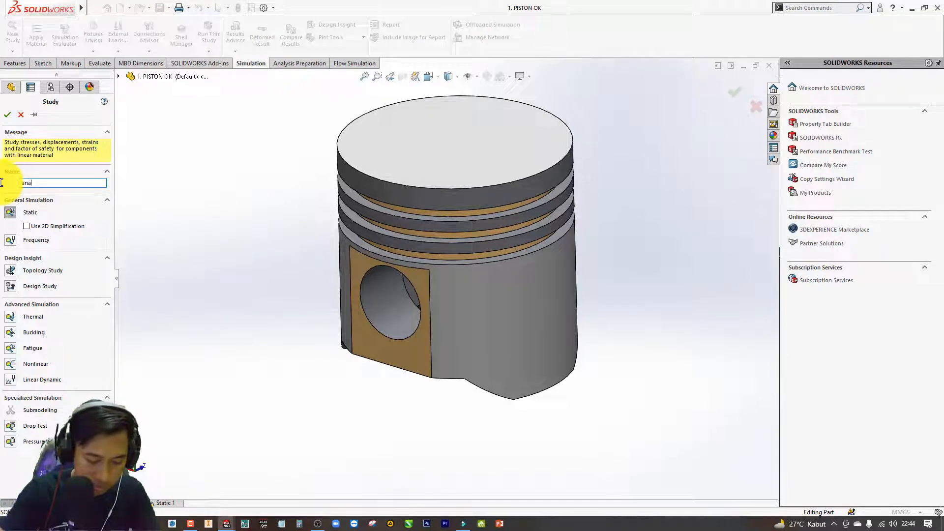
pyautogui.write('lisis piston')
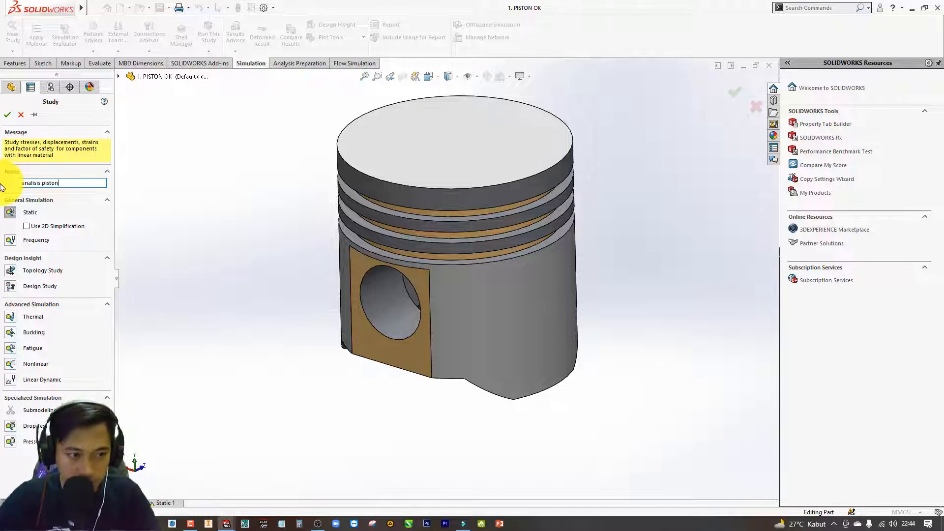
pyautogui.click(5, 116)
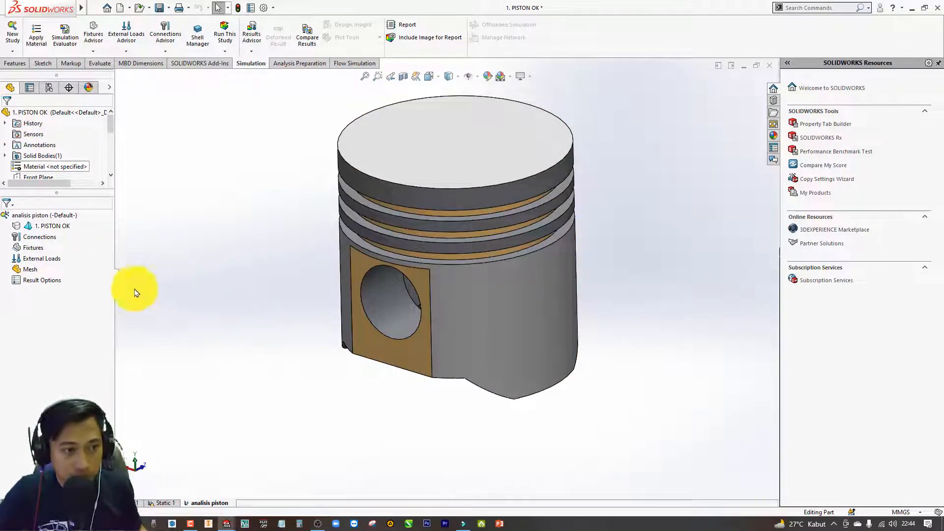
# Open the material library for the piston body in the "analisis piston" study.
pyautogui.click(60, 226)
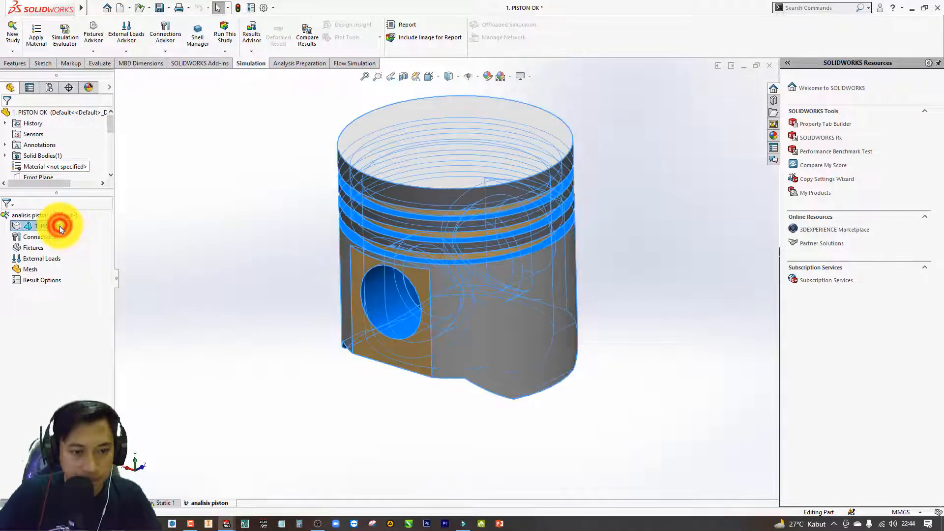
pyautogui.rightClick(59, 227)
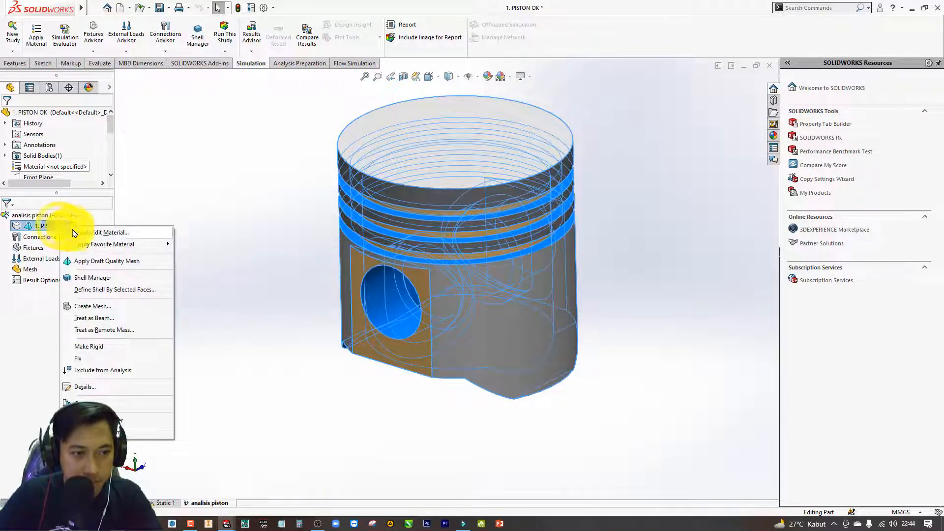
pyautogui.click(98, 232)
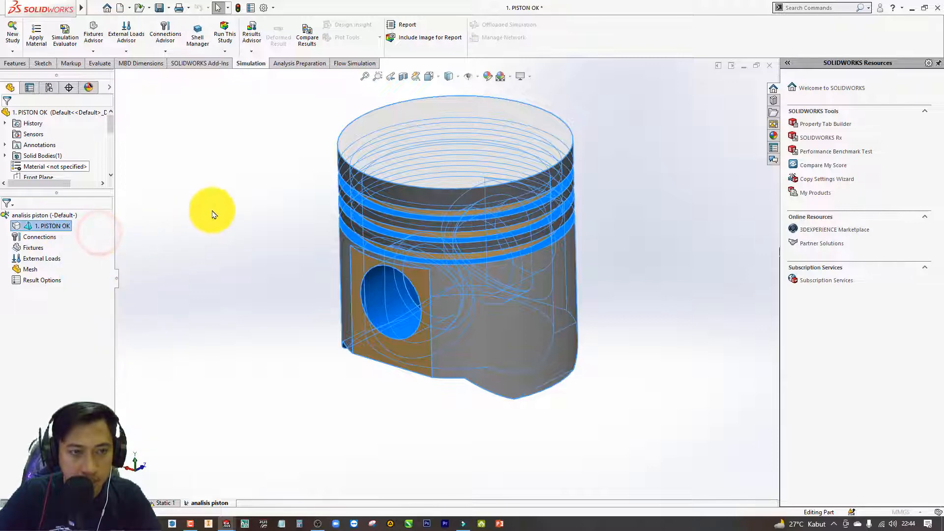
pyautogui.click(63, 226)
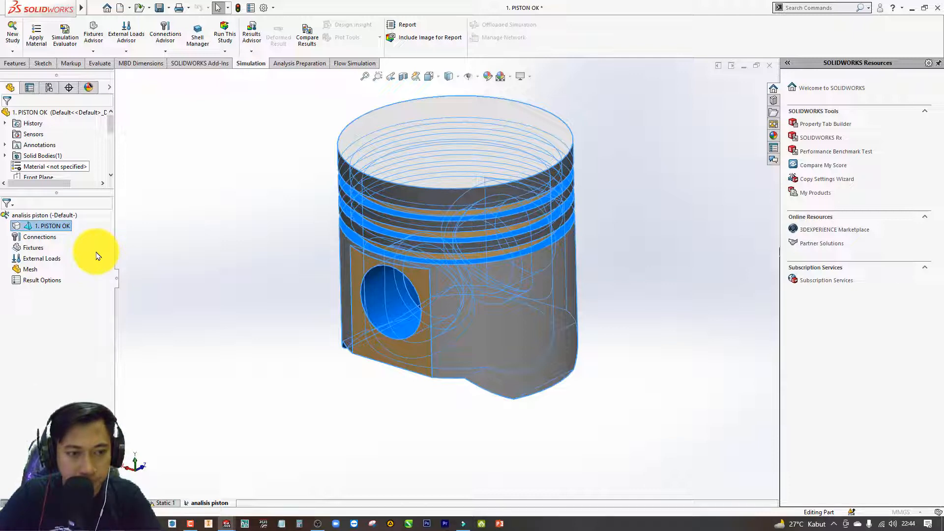
pyautogui.click(66, 229)
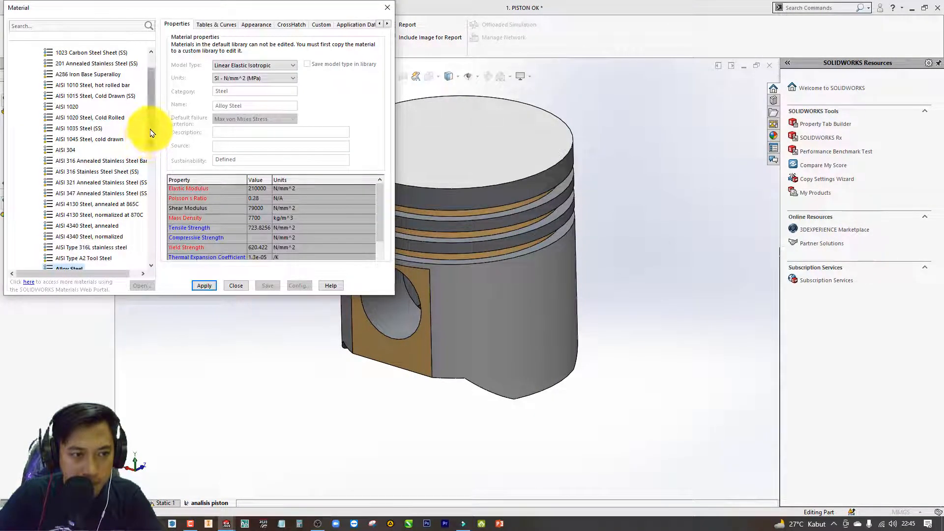
# Select 7075-T6, Plate (SS) from the Aluminium Alloys category and review its mechanical properties.
pyautogui.moveTo(150, 127); pyautogui.dragTo(151, 149)
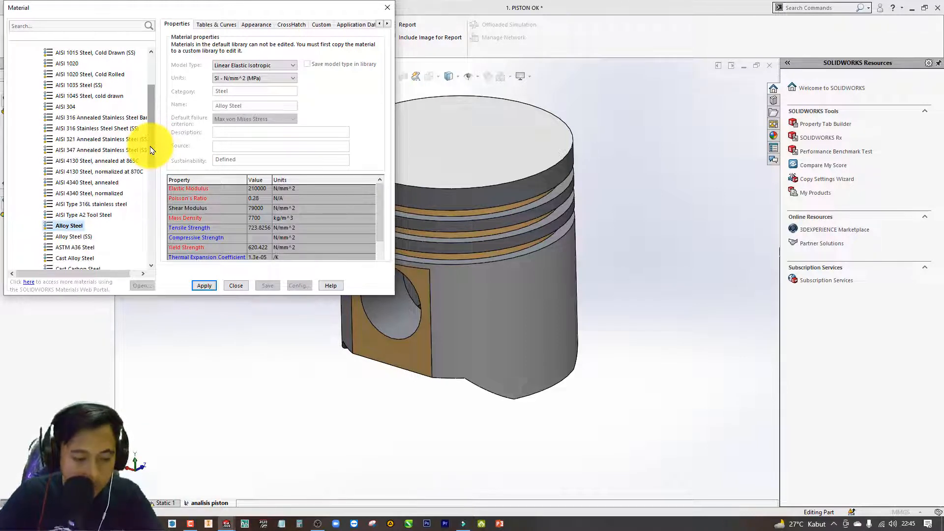
pyautogui.moveTo(152, 142); pyautogui.dragTo(152, 210)
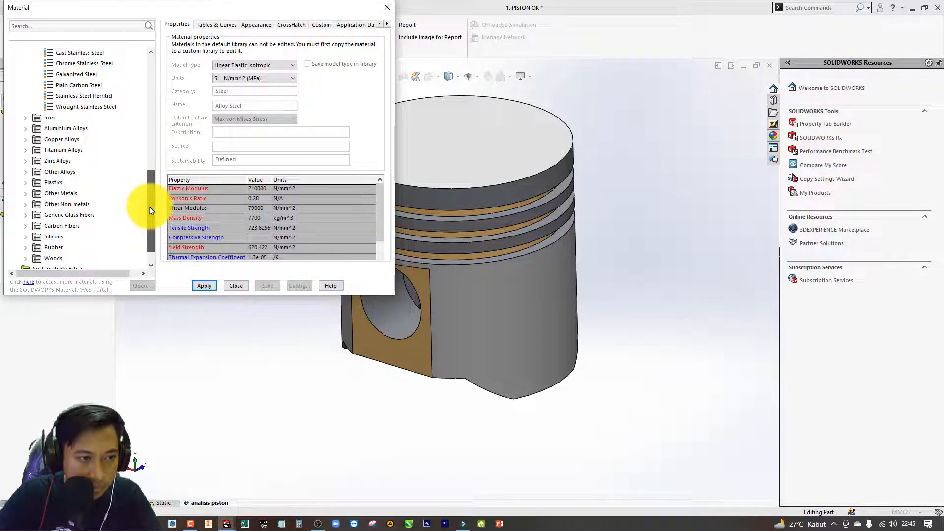
pyautogui.click(25, 128)
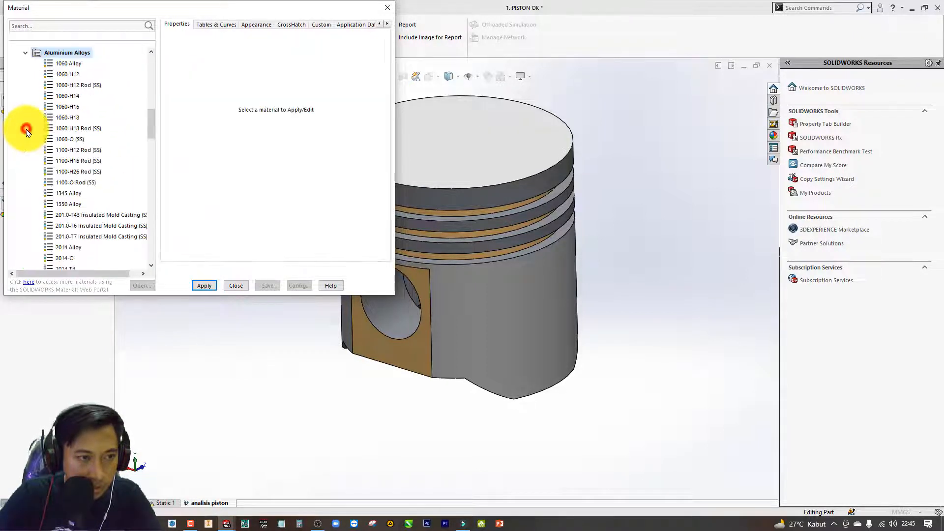
pyautogui.moveTo(152, 123); pyautogui.dragTo(146, 235)
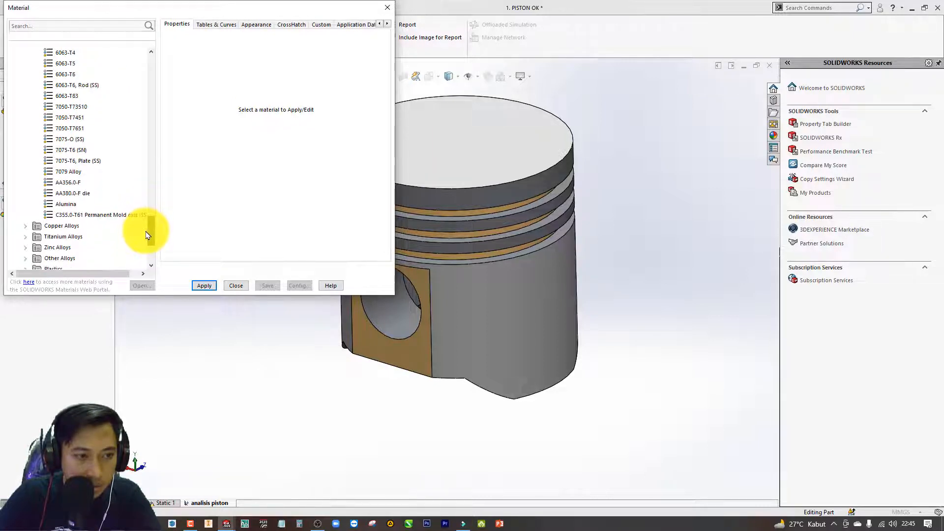
pyautogui.click(88, 162)
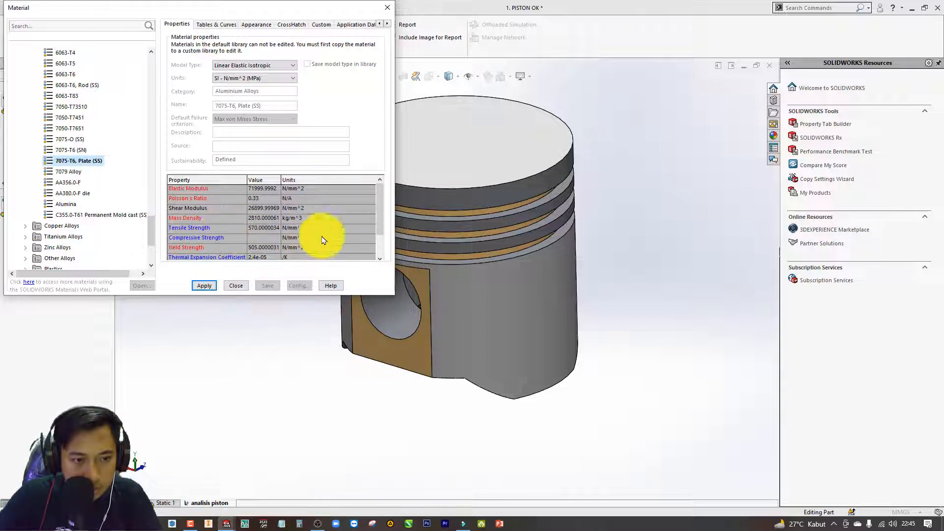
pyautogui.moveTo(377, 211); pyautogui.dragTo(377, 228)
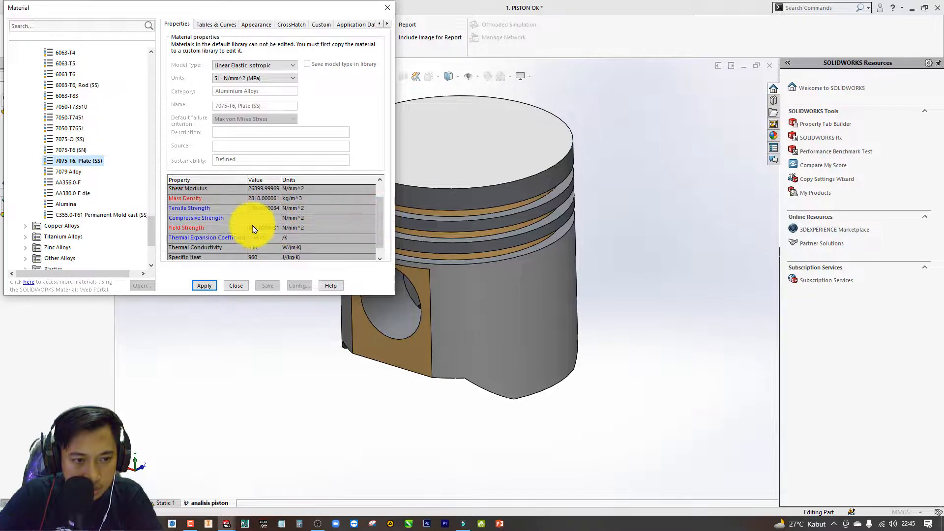
pyautogui.moveTo(381, 226); pyautogui.dragTo(375, 206)
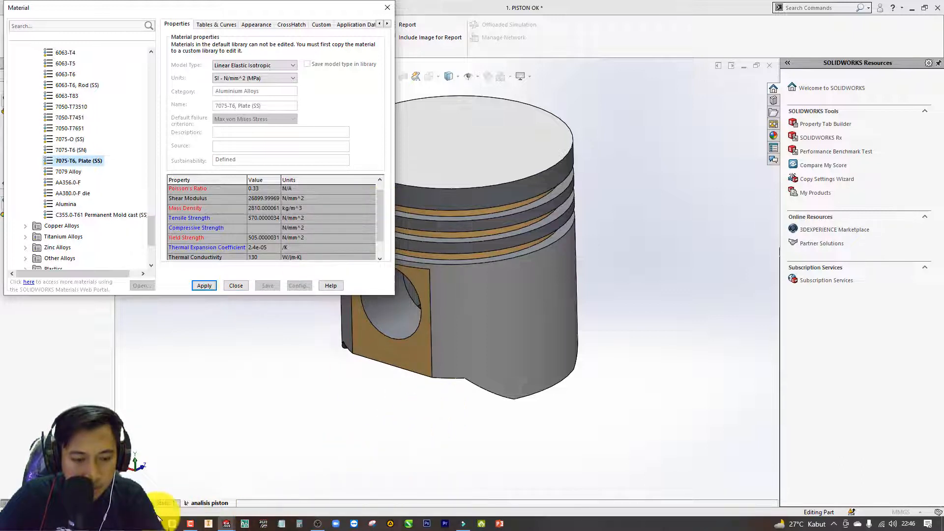
# Switch to Chrome, search Google Images for "grafik tegangan regangan" in a new tab, and open the "Diagram Tegangan Regangan" image.
pyautogui.click(136, 523)
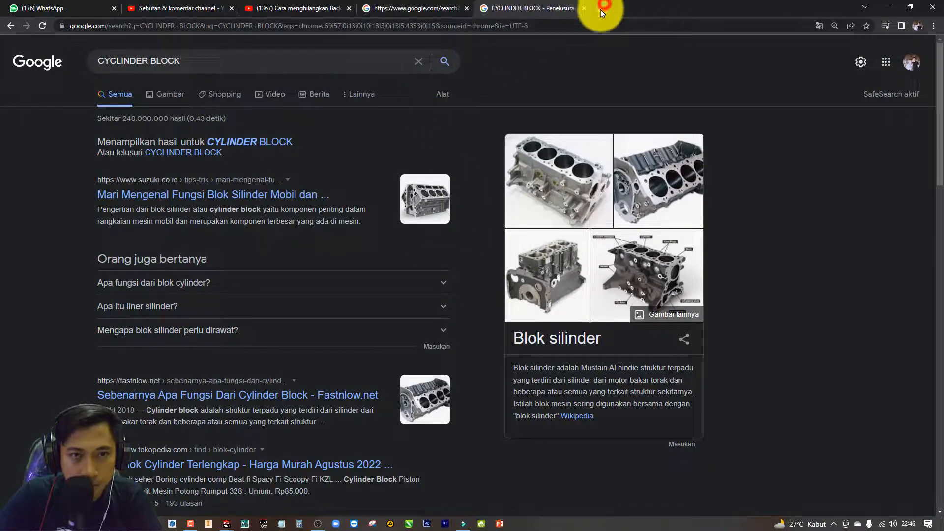
pyautogui.click(604, 8)
pyautogui.click(378, 195)
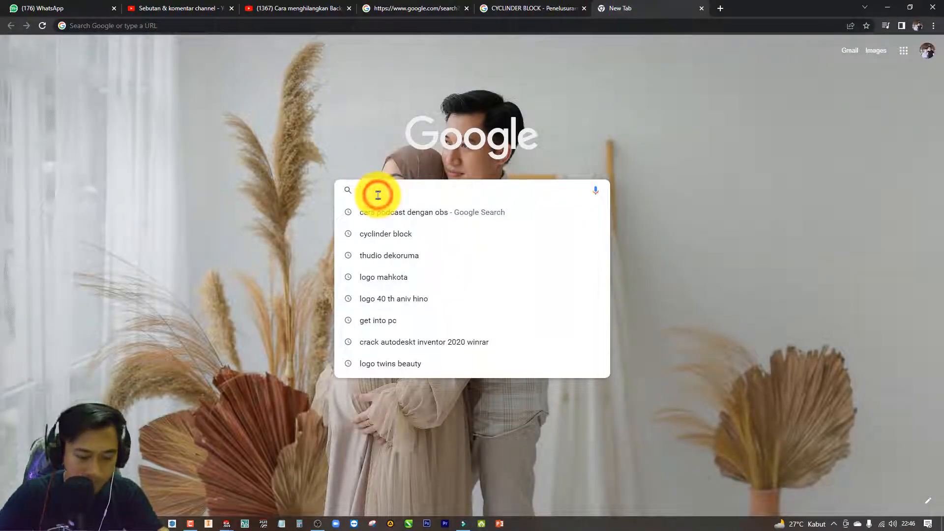
pyautogui.write('grafik')
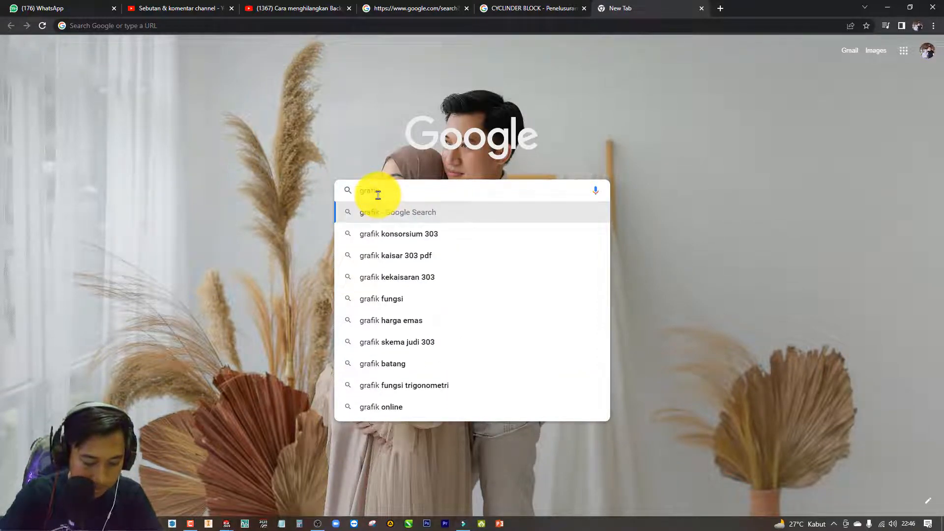
pyautogui.write(' tegangan reg')
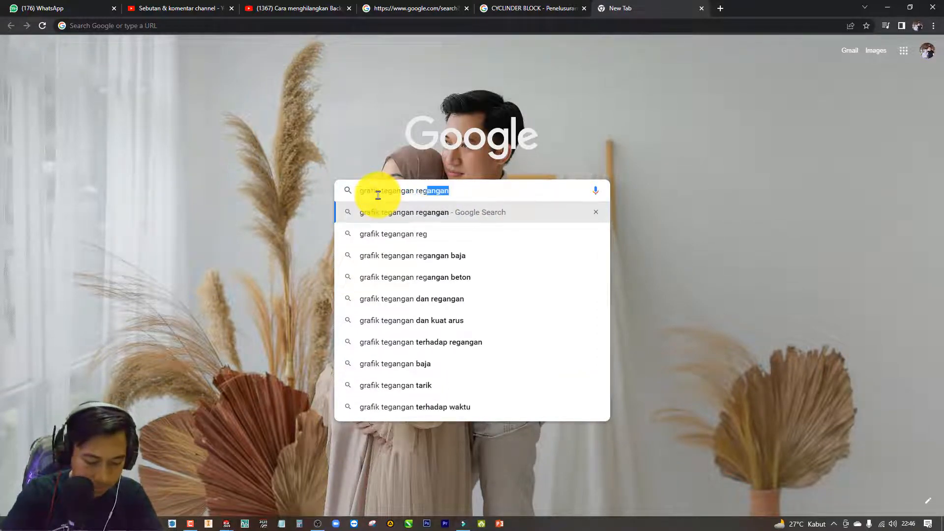
pyautogui.write('angan')
pyautogui.press('Return')
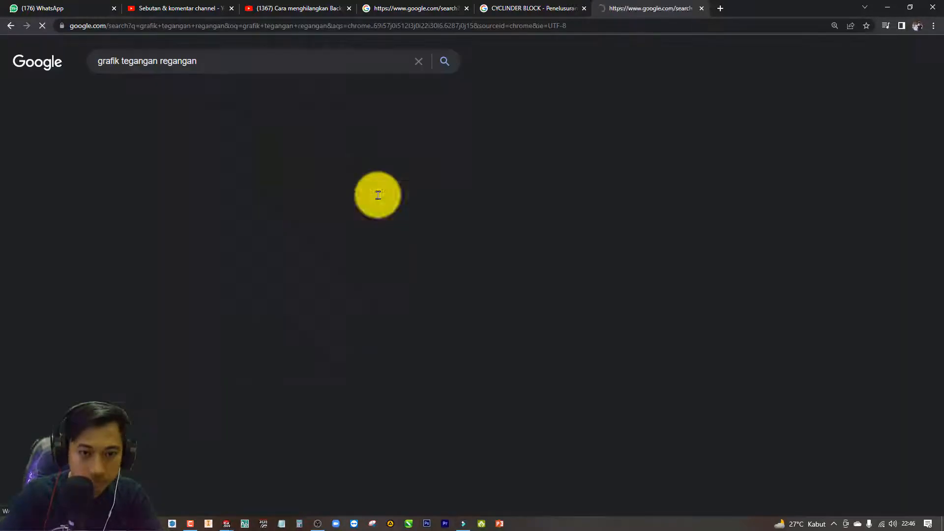
pyautogui.click(164, 95)
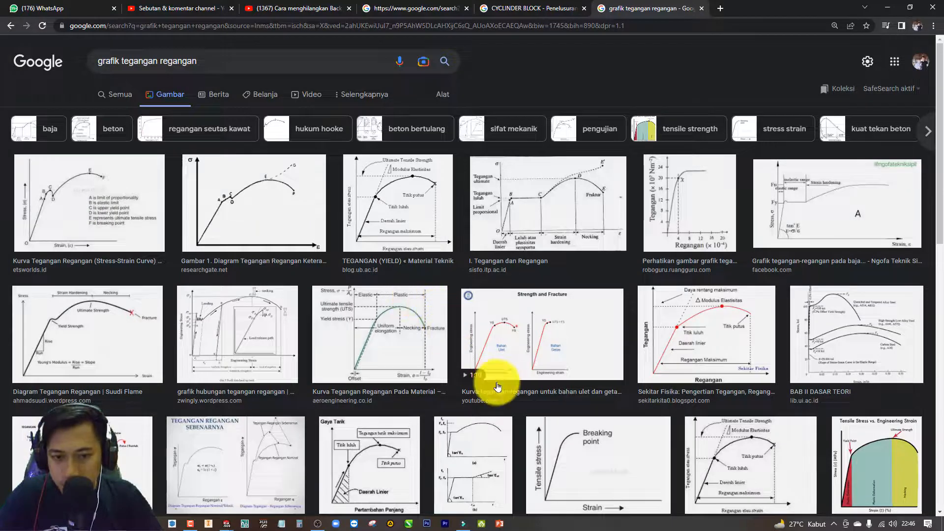
pyautogui.click(115, 337)
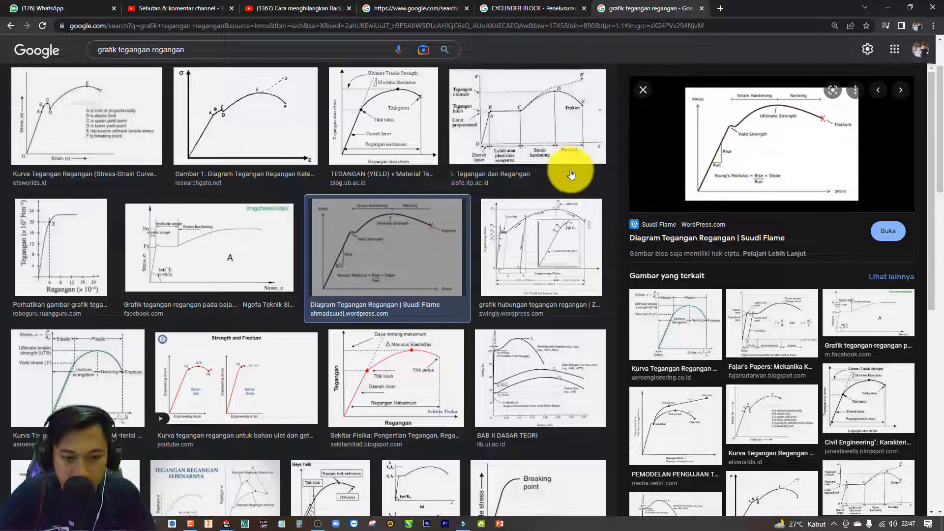
# Switch back to SOLIDWORKS and examine the yield strength and remaining properties of the selected 7075-T6 plate material.
pyautogui.hotkey('alt', 'Tab')
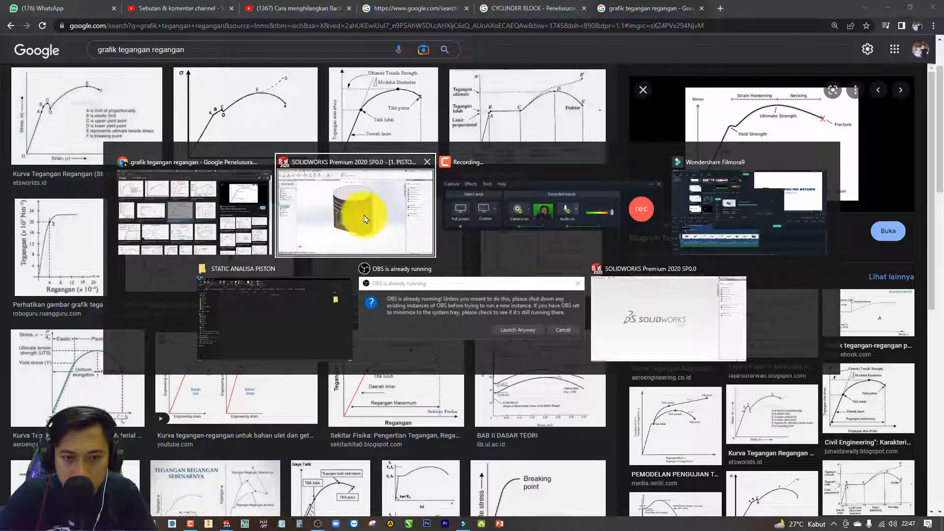
pyautogui.click(337, 219)
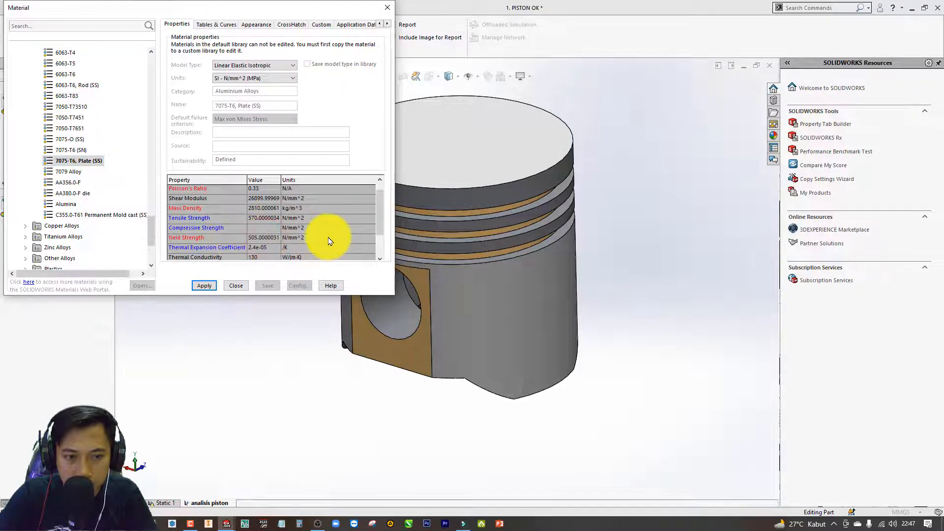
pyautogui.click(209, 239)
pyautogui.click(379, 226)
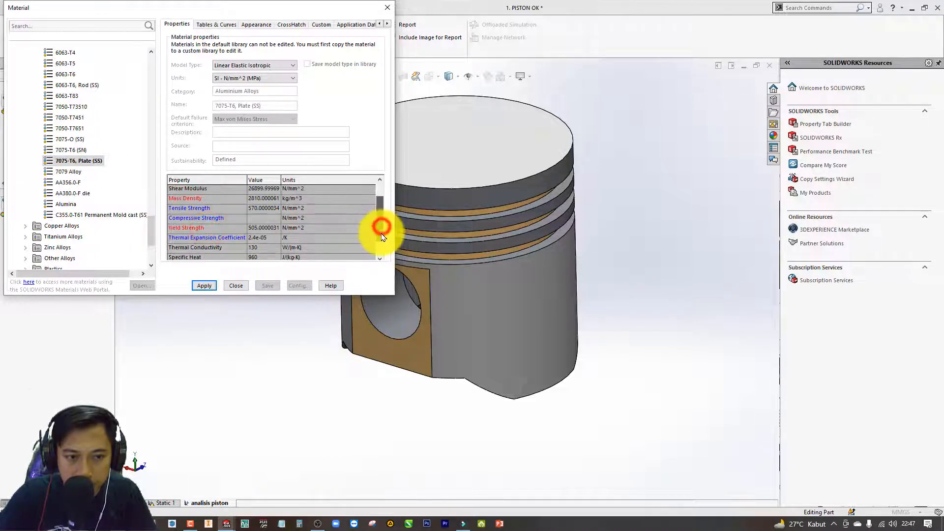
# Apply the 7075-T6, Plate (SS) aluminium alloy to the piston and close the material library.
pyautogui.click(186, 227)
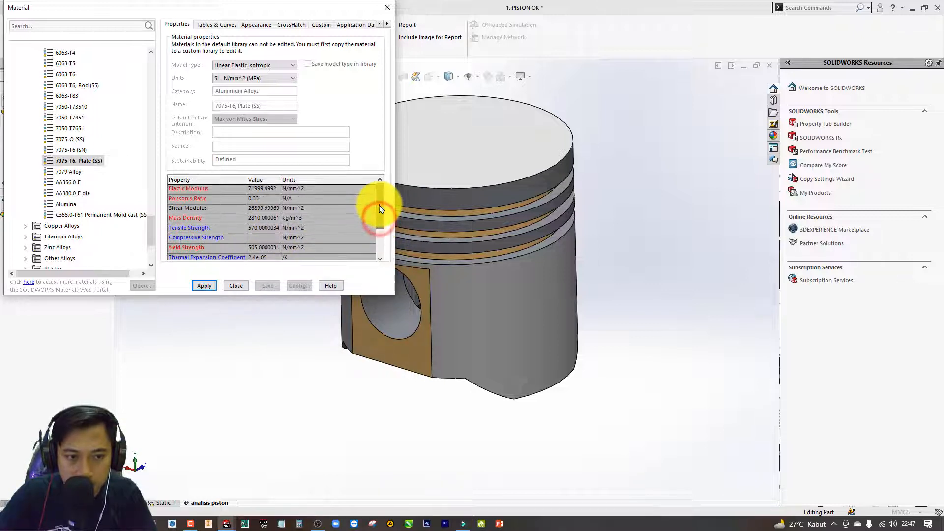
pyautogui.scroll(1, 376, 206)
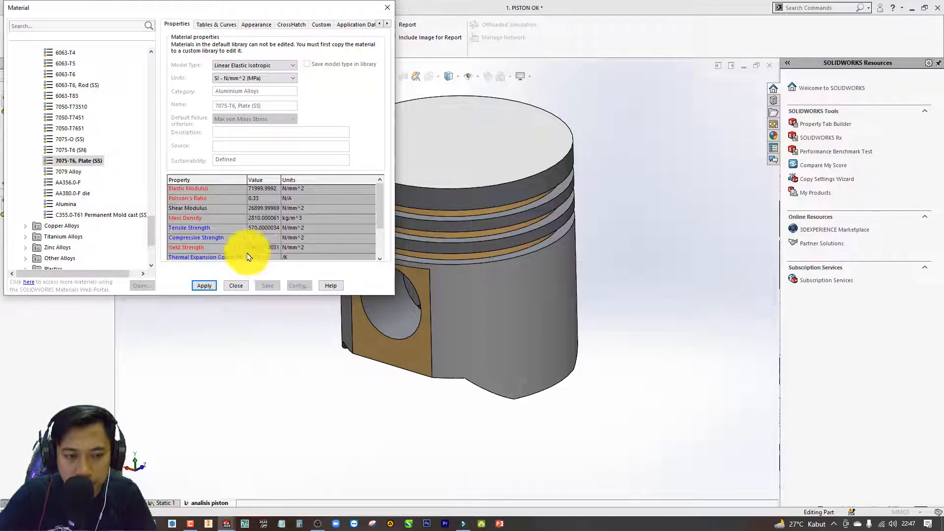
pyautogui.click(208, 288)
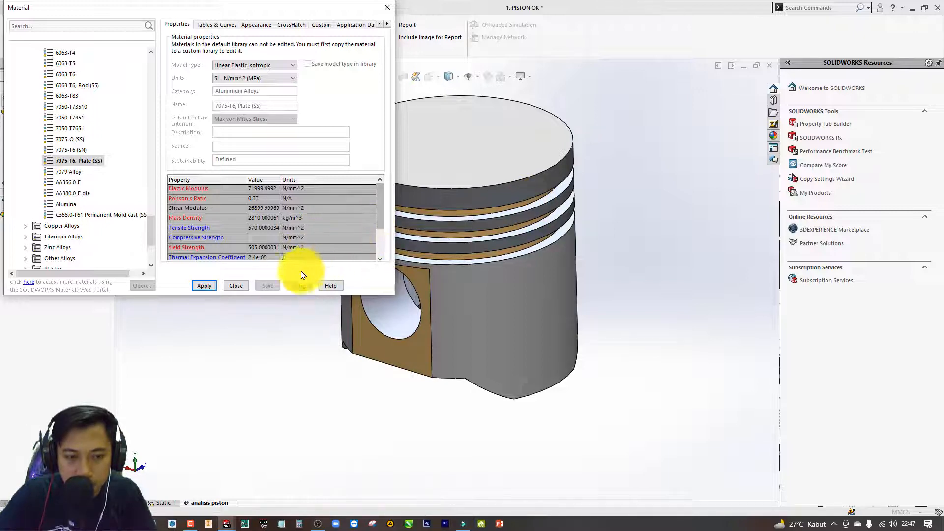
pyautogui.click(236, 286)
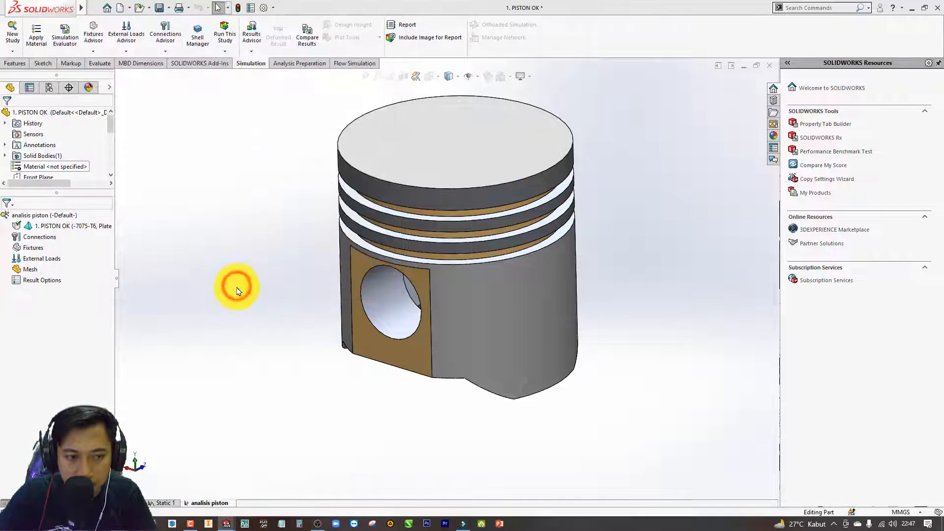
# Add a Fixed Geometry fixture to the cylindrical faces of both pin holes in the piston.
pyautogui.rightClick(45, 241)
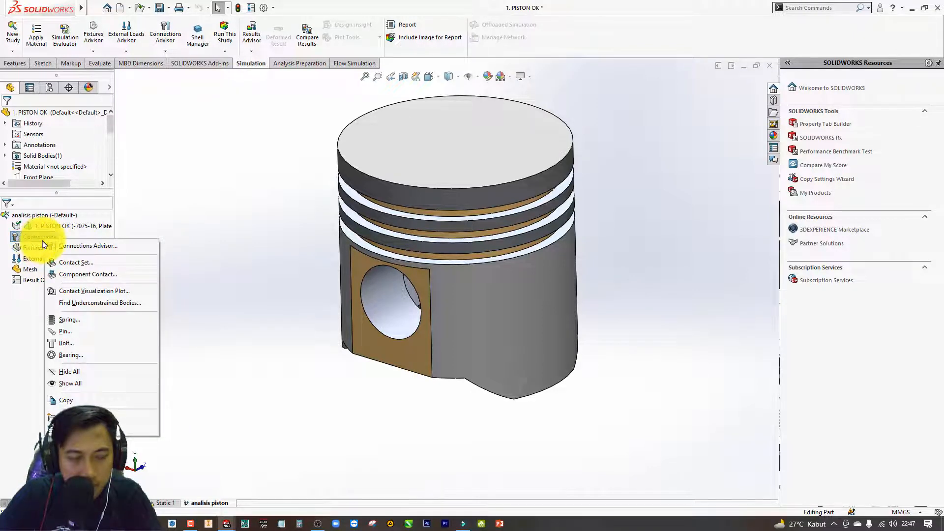
pyautogui.click(57, 225)
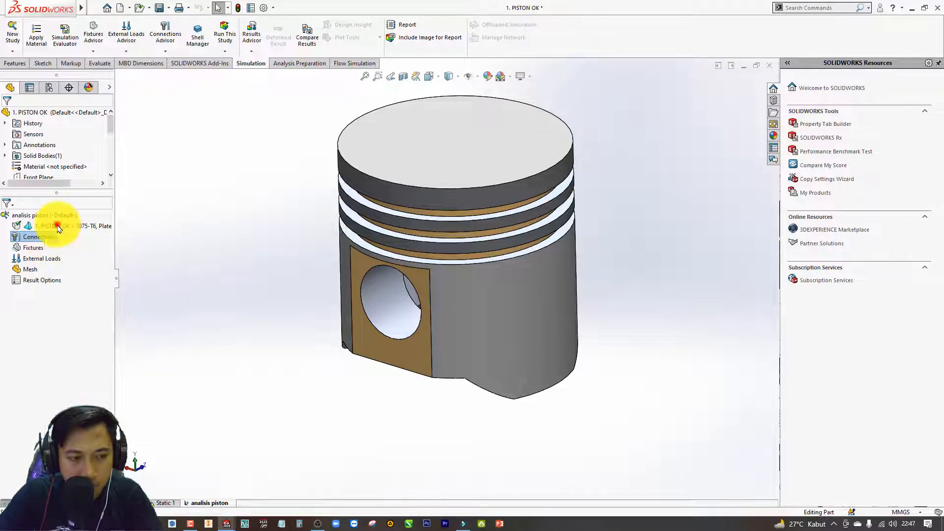
pyautogui.click(39, 251)
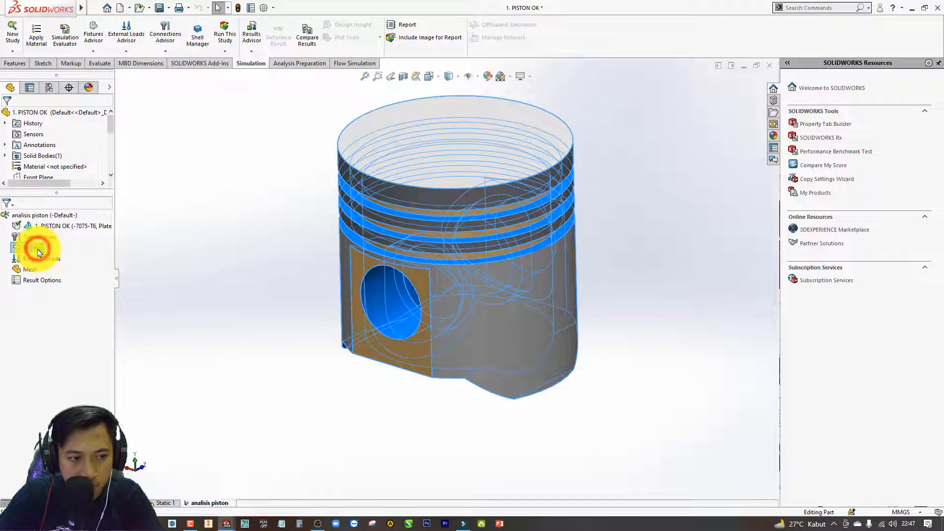
pyautogui.rightClick(39, 251)
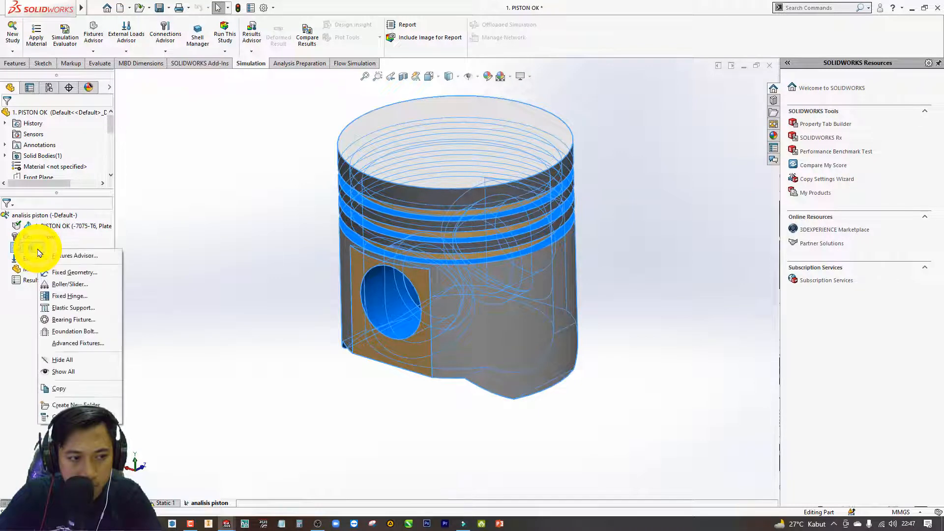
pyautogui.click(95, 276)
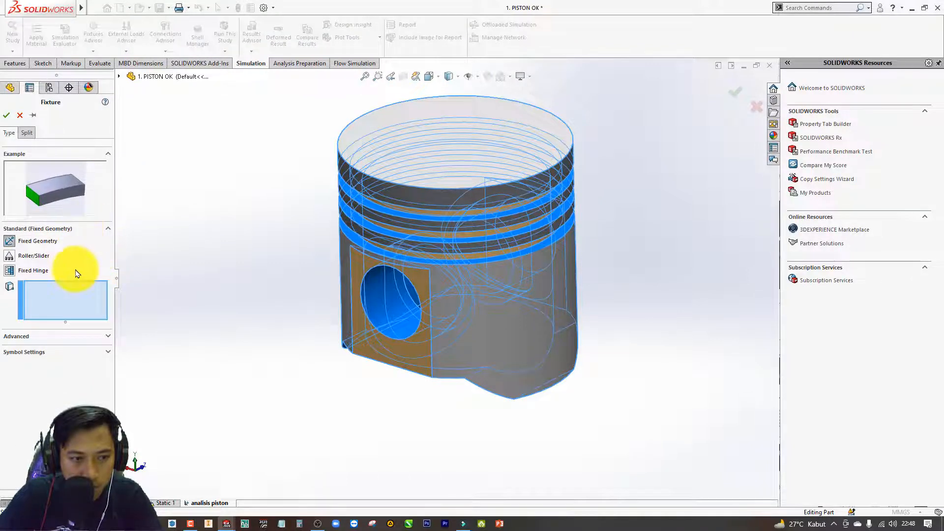
pyautogui.click(383, 294)
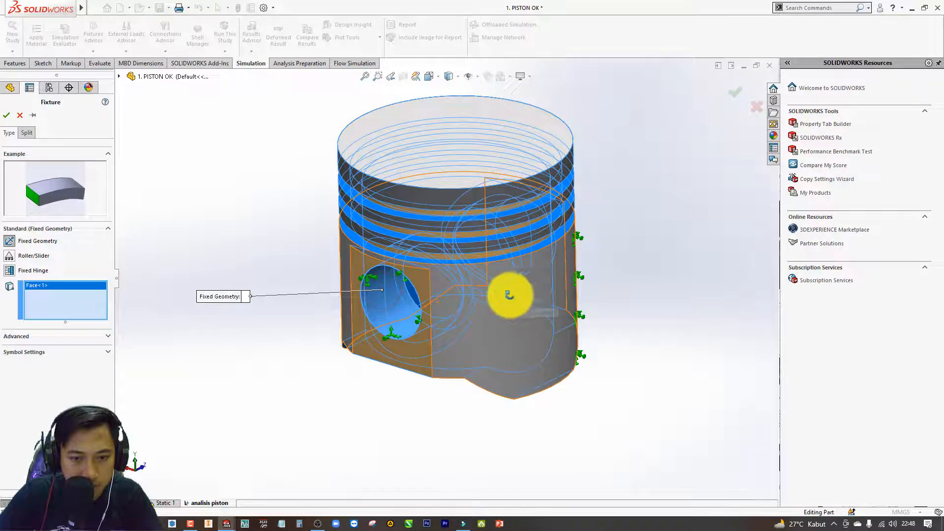
pyautogui.moveTo(510, 295); pyautogui.dragTo(482, 275, button='middle')
pyautogui.click(528, 247)
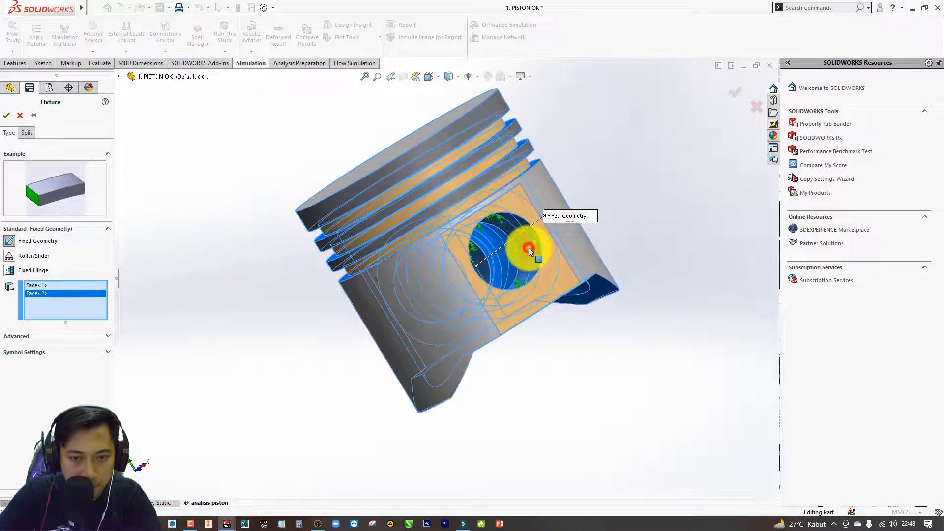
pyautogui.moveTo(372, 295); pyautogui.dragTo(495, 258, button='middle')
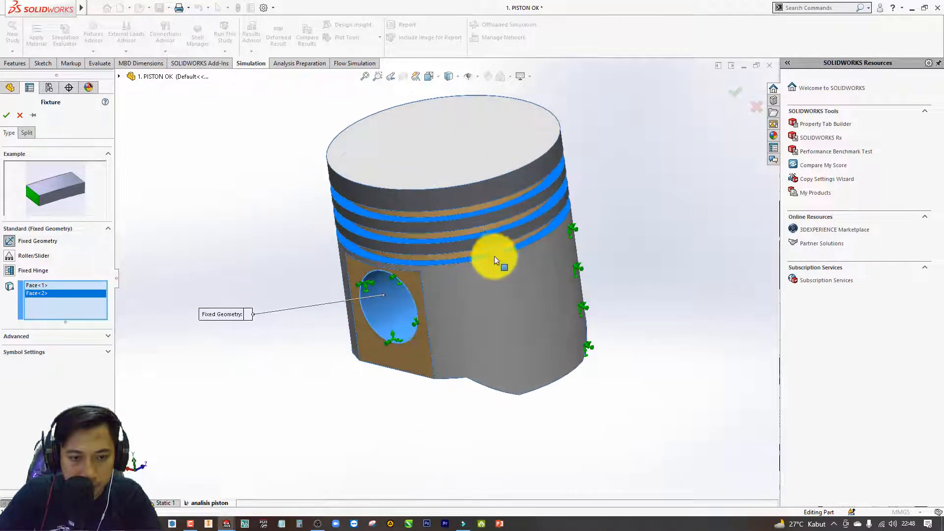
pyautogui.click(421, 169)
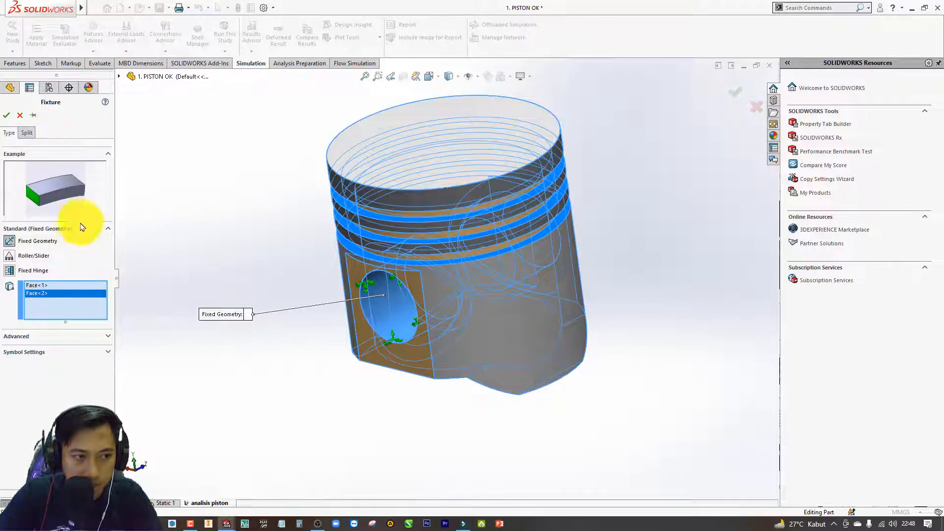
pyautogui.click(7, 113)
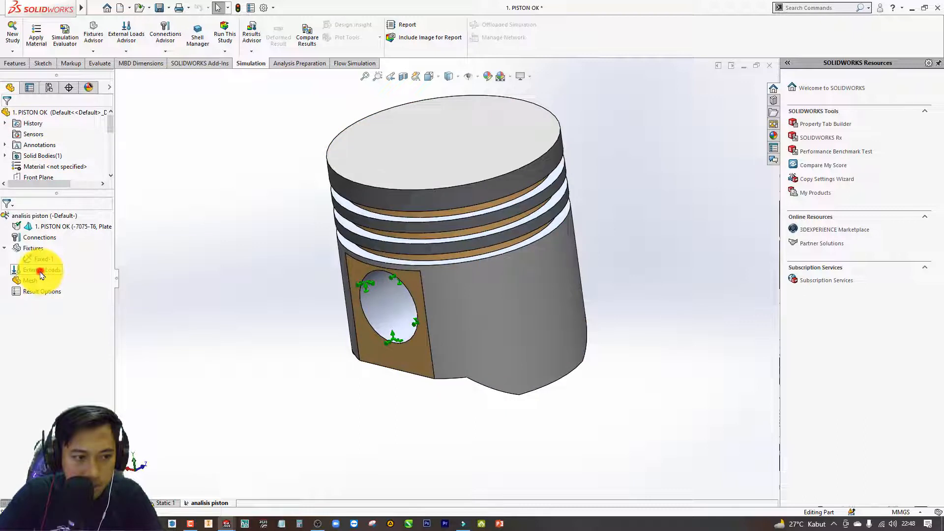
# Start a Pressure external load acting normal to the flat crown face of the piston.
pyautogui.rightClick(41, 272)
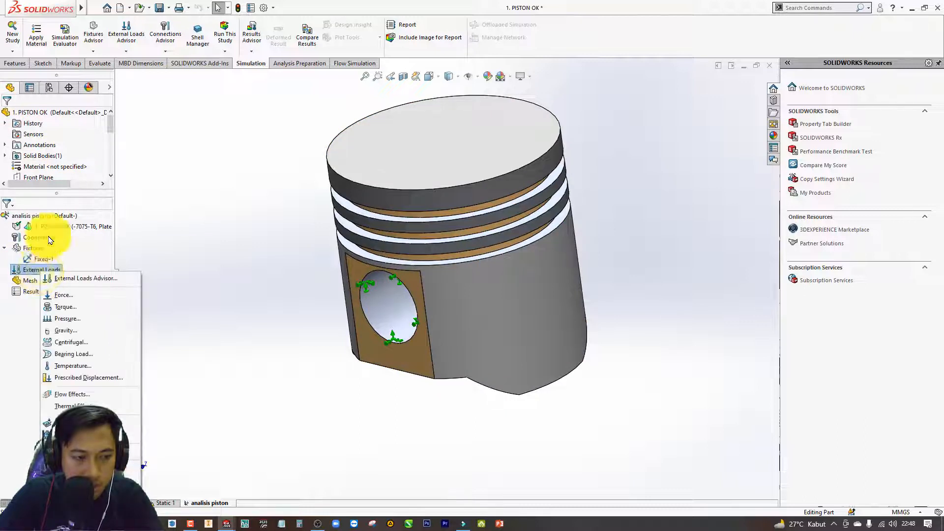
pyautogui.click(86, 320)
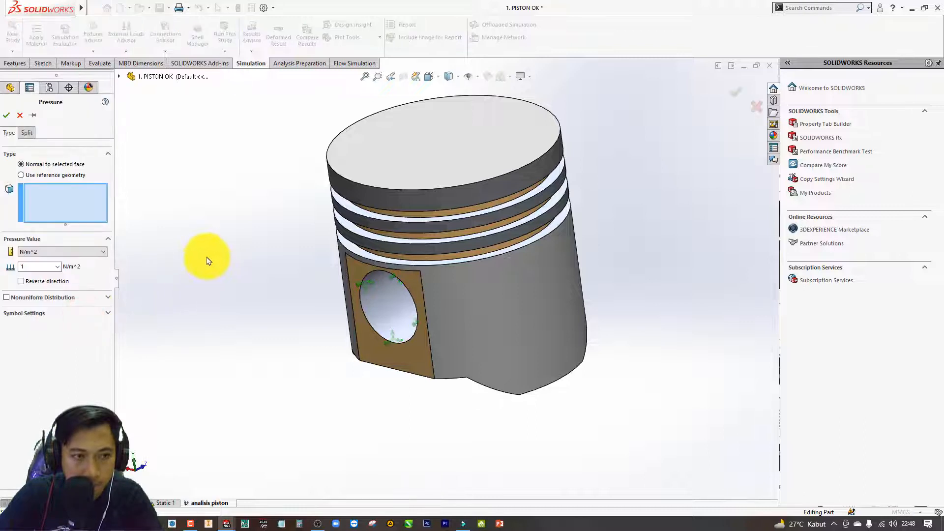
pyautogui.click(439, 155)
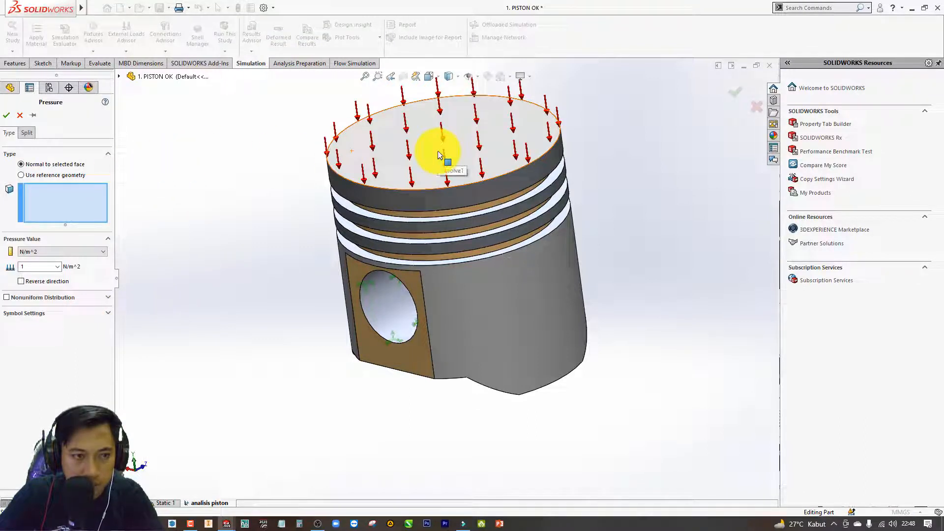
pyautogui.click(439, 155)
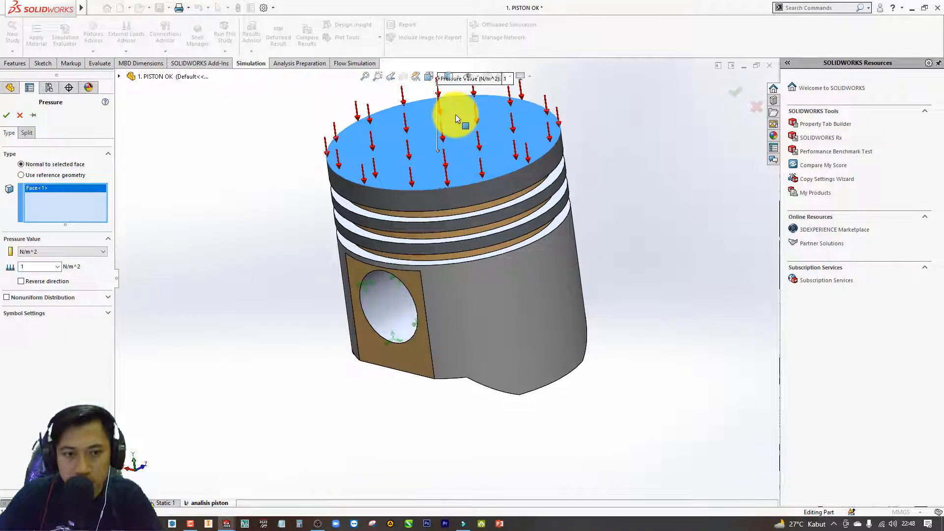
pyautogui.scroll(2, 456, 119)
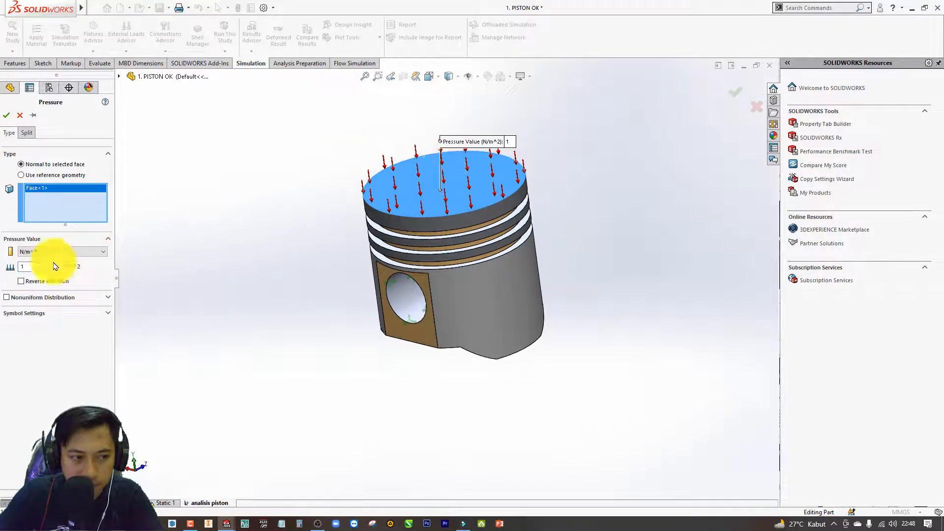
# Set the crown pressure to 4 N/mm^2 (MPa) and accept the load.
pyautogui.doubleClick(31, 266)
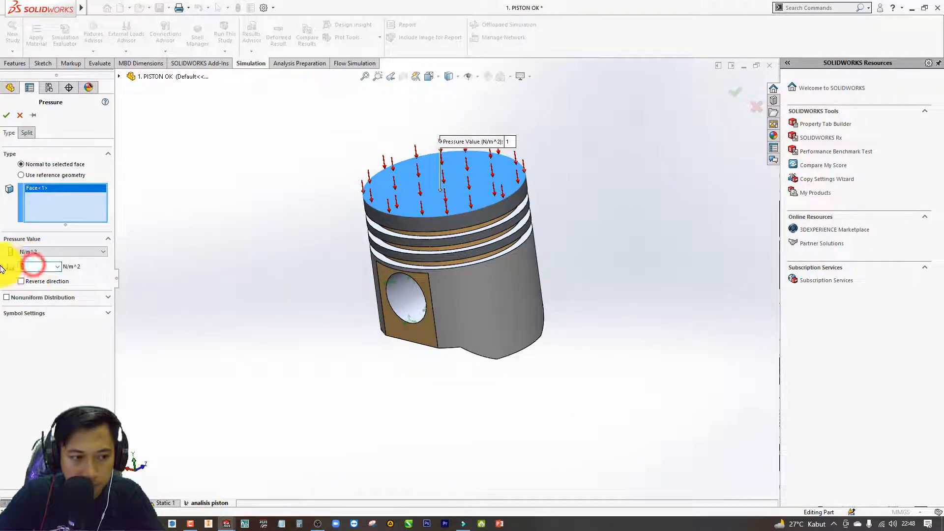
pyautogui.click(53, 251)
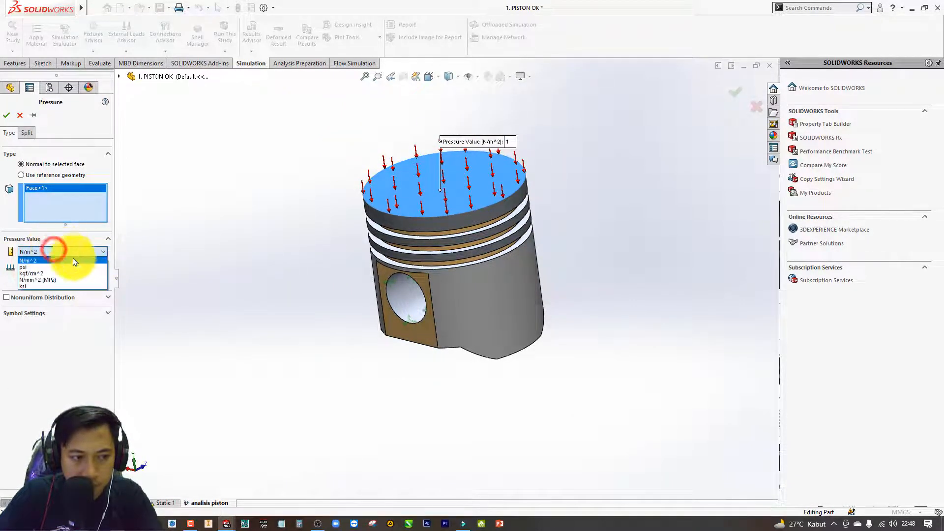
pyautogui.click(57, 280)
pyautogui.doubleClick(46, 267)
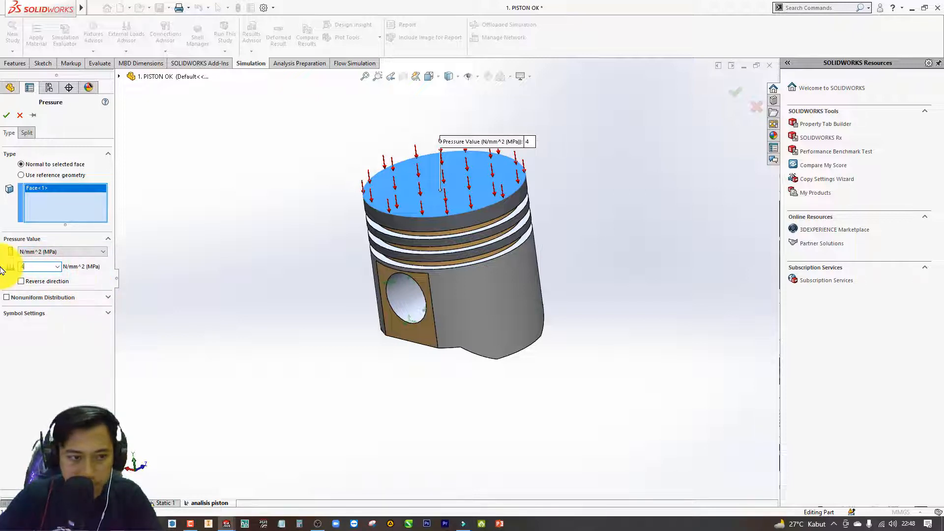
pyautogui.doubleClick(41, 269)
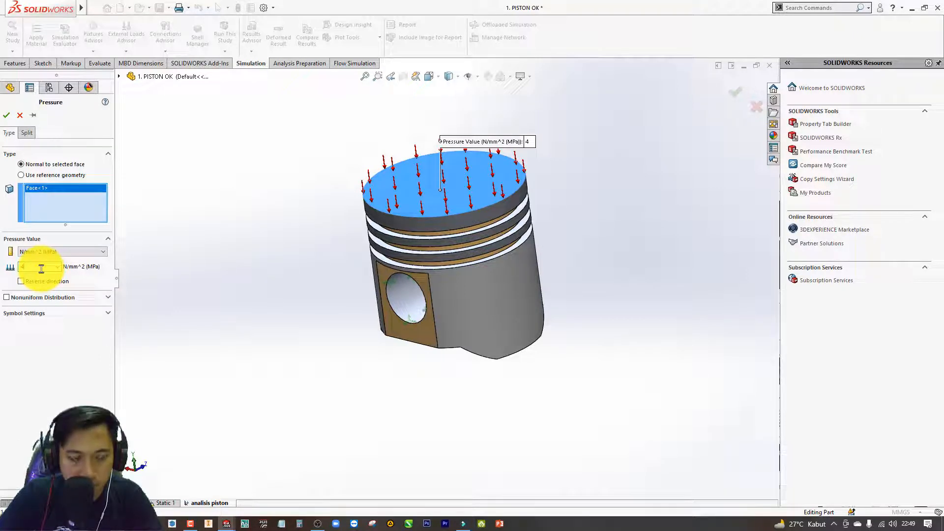
pyautogui.click(9, 119)
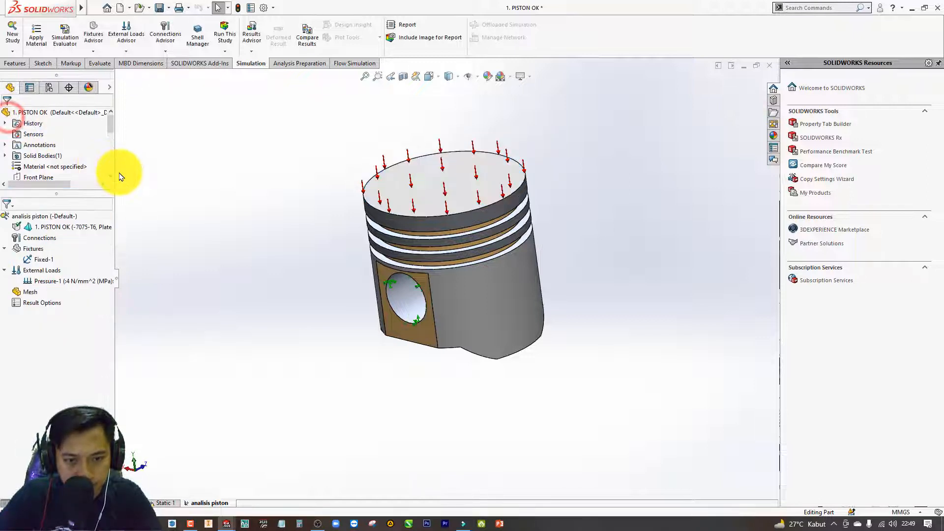
pyautogui.click(177, 235)
# Create the piston mesh with the density midway between Coarse and Fine and the distorted-element check enabled.
pyautogui.rightClick(28, 293)
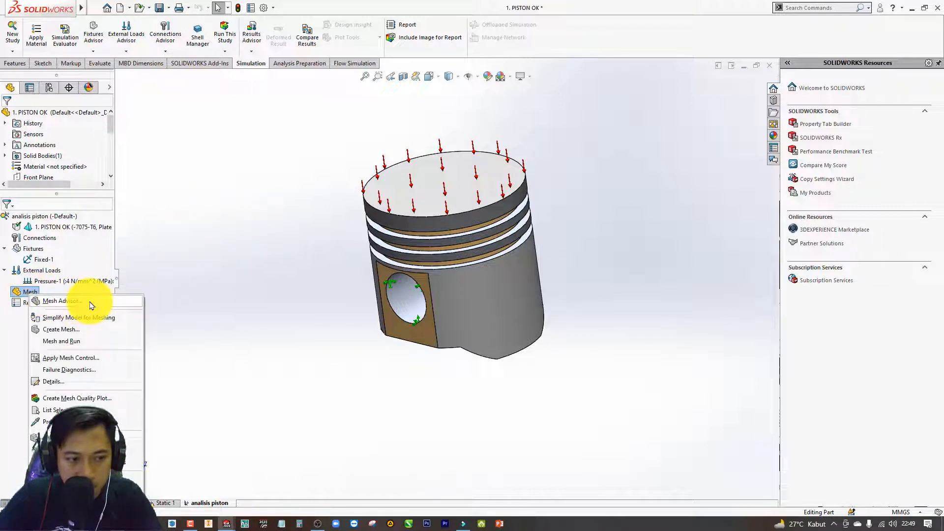
pyautogui.click(72, 328)
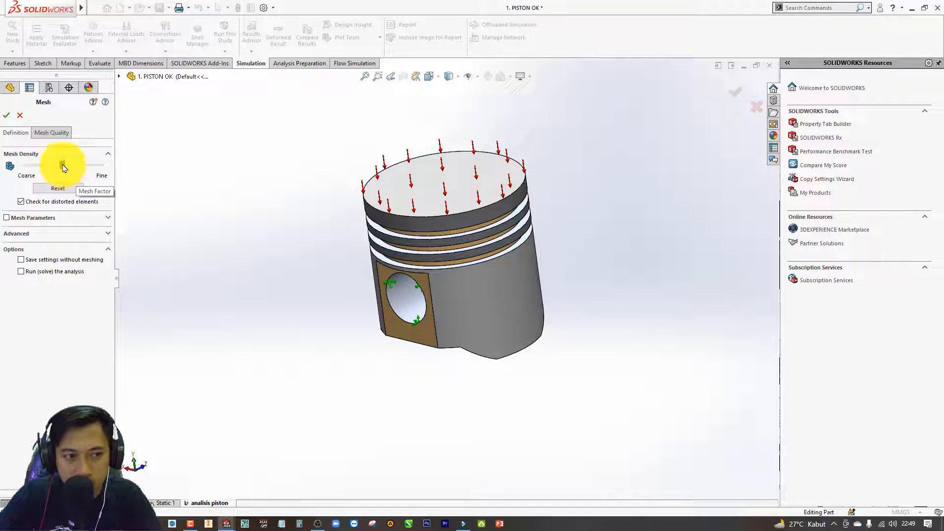
pyautogui.click(7, 116)
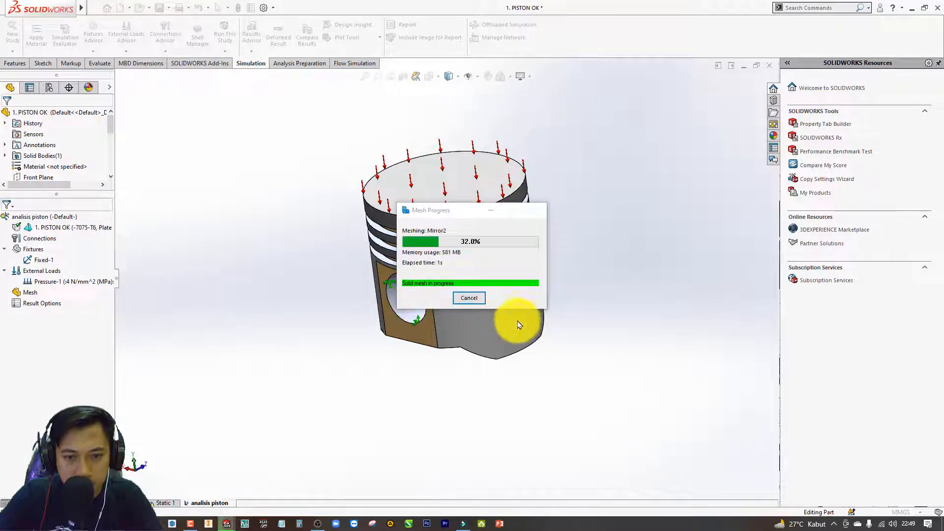
pyautogui.click(599, 307)
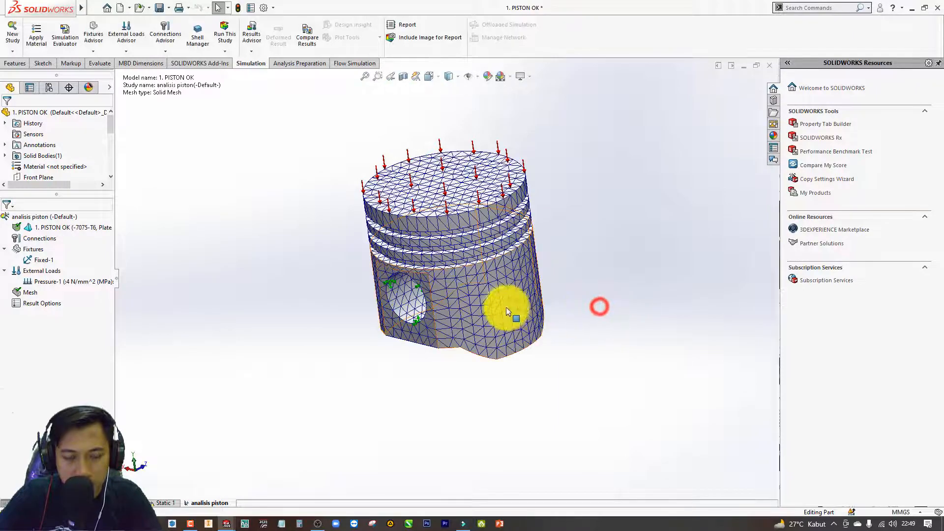
# Inspect the generated mesh on the piston's crown, ring grooves and skirt from several angles.
pyautogui.scroll(-5, 479, 250)
pyautogui.moveTo(466, 276); pyautogui.dragTo(469, 301, button='middle')
pyautogui.scroll(3, 499, 257)
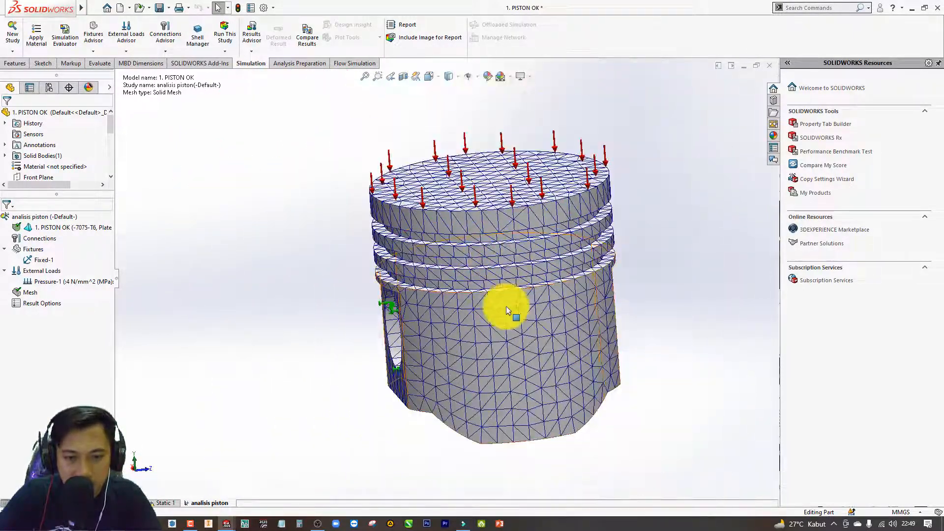
pyautogui.scroll(-4, 502, 311)
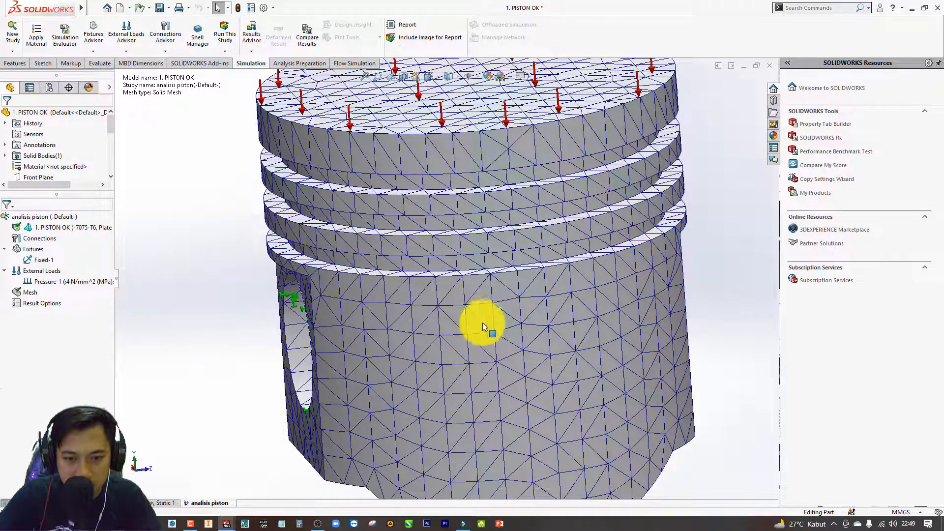
pyautogui.scroll(2, 489, 319)
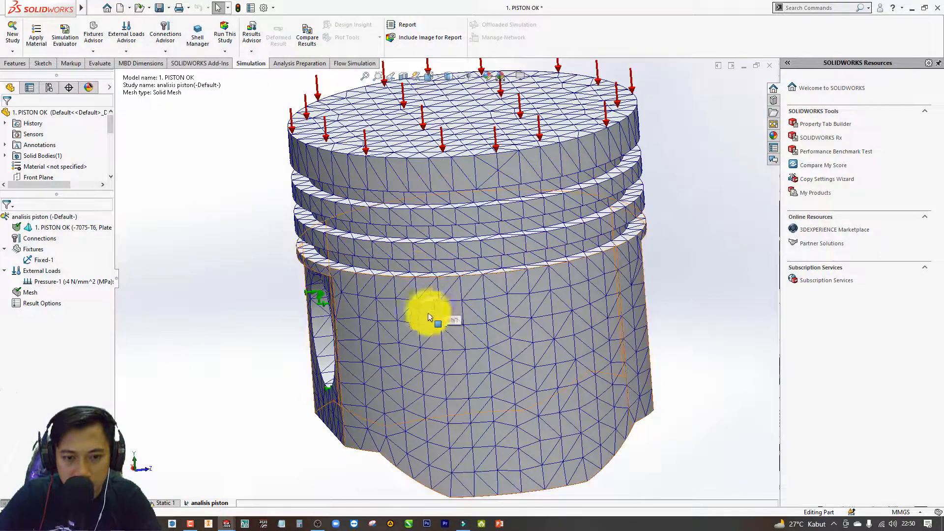
pyautogui.scroll(2, 403, 307)
pyautogui.moveTo(375, 301); pyautogui.dragTo(383, 324, button='middle')
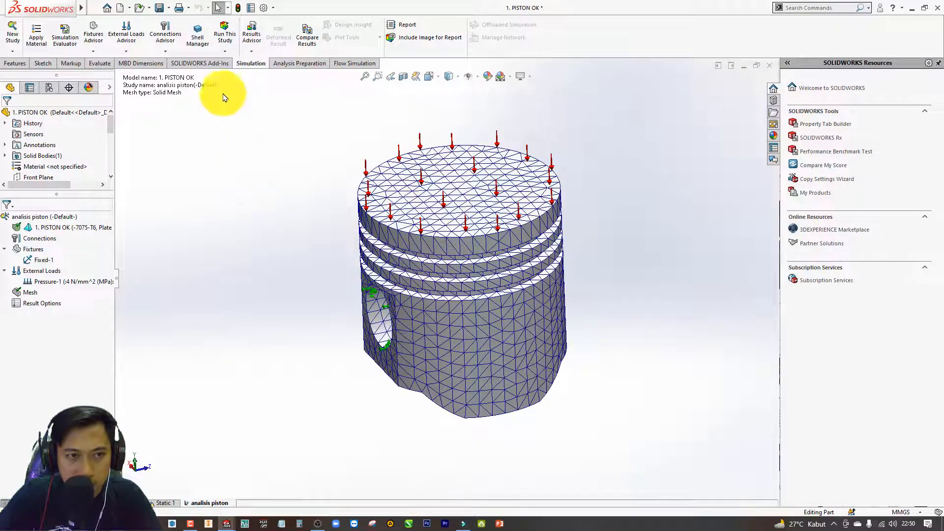
# Run the "analisis piston" study and view the von Mises stress distribution on the deformed piston.
pyautogui.click(228, 41)
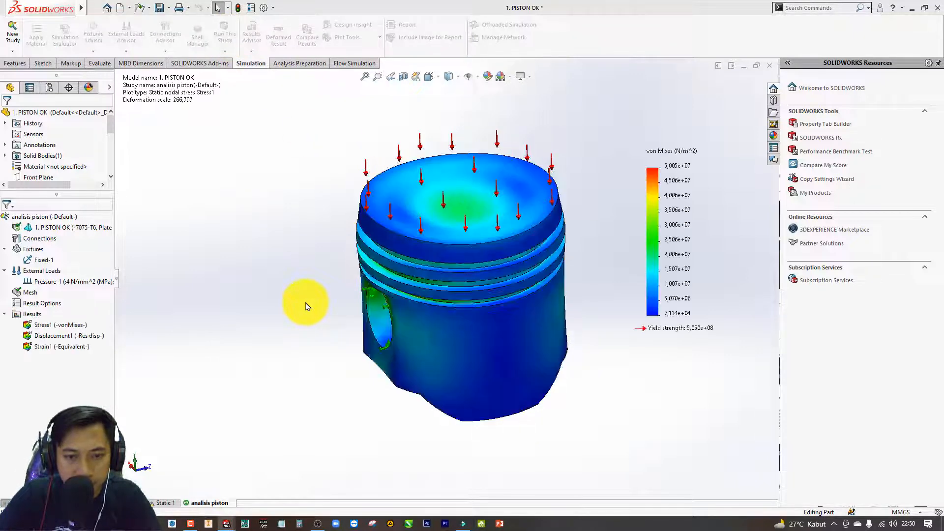
pyautogui.moveTo(457, 322); pyautogui.dragTo(431, 316, button='middle')
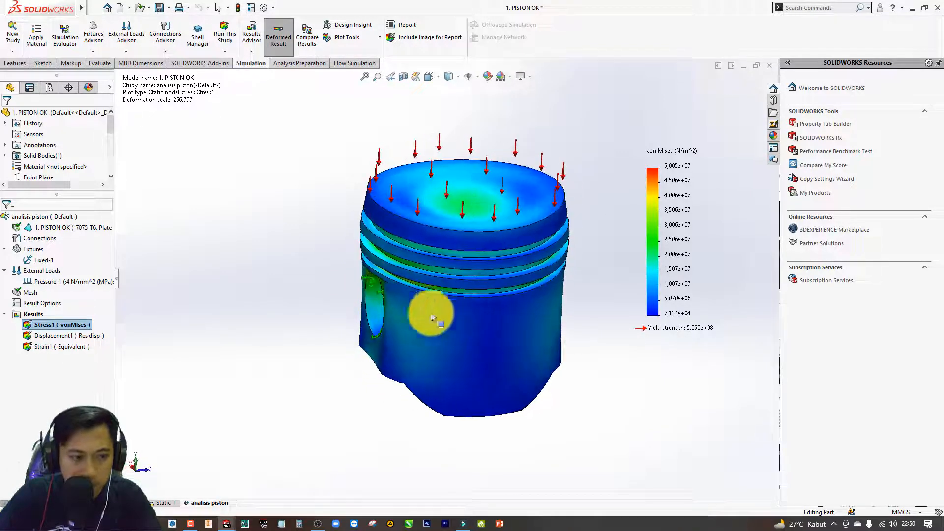
# Edit the von Mises stress plot and turn on its minimum and maximum annotations.
pyautogui.rightClick(79, 324)
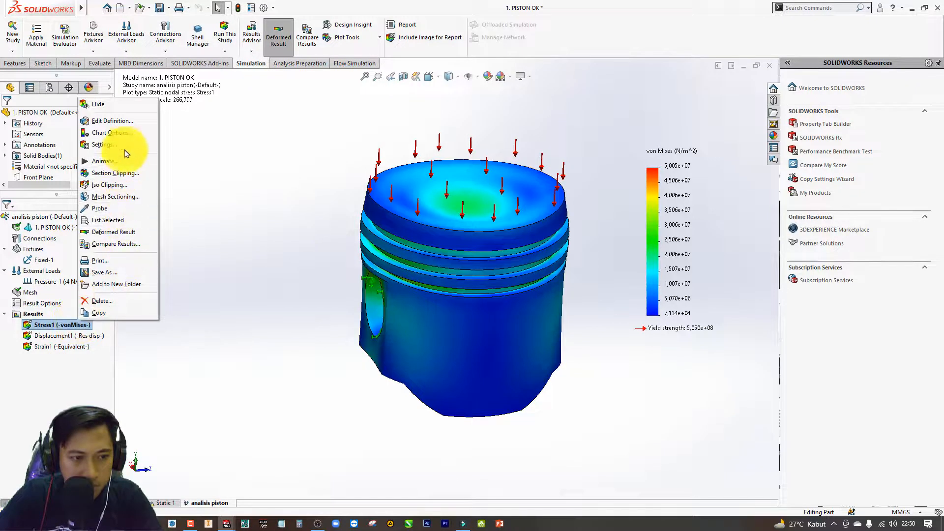
pyautogui.click(127, 122)
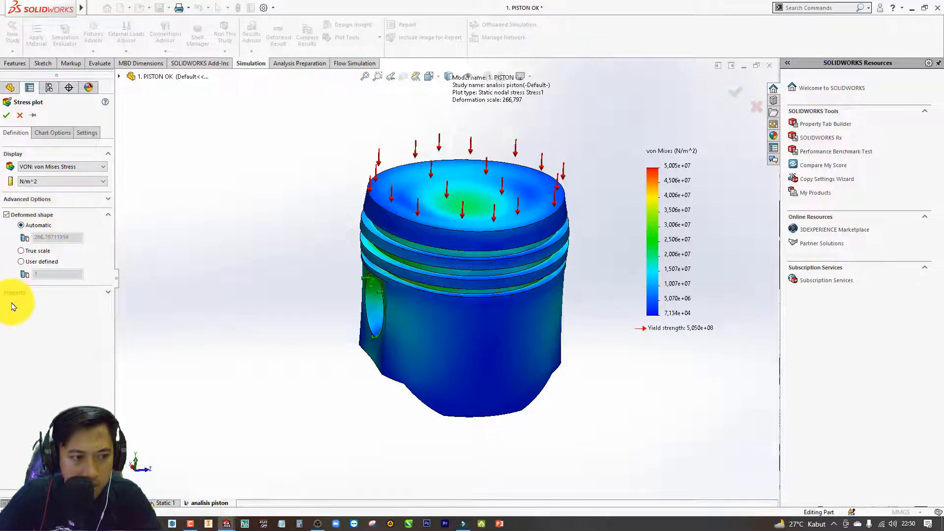
pyautogui.click(49, 133)
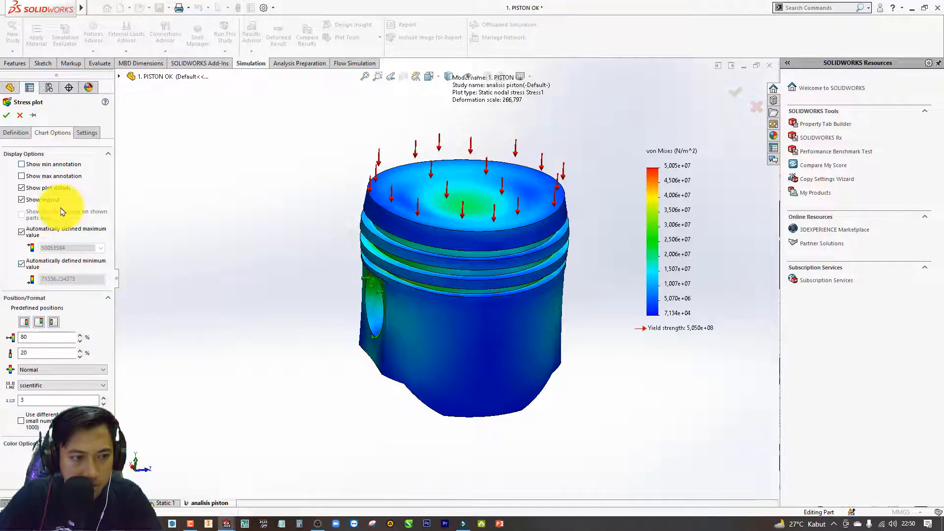
pyautogui.click(22, 164)
pyautogui.click(21, 176)
pyautogui.click(21, 187)
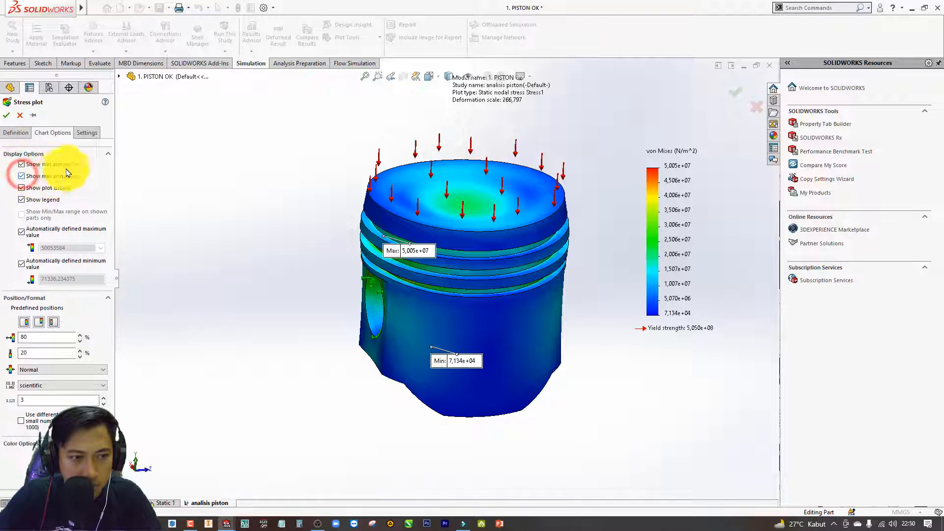
pyautogui.click(90, 134)
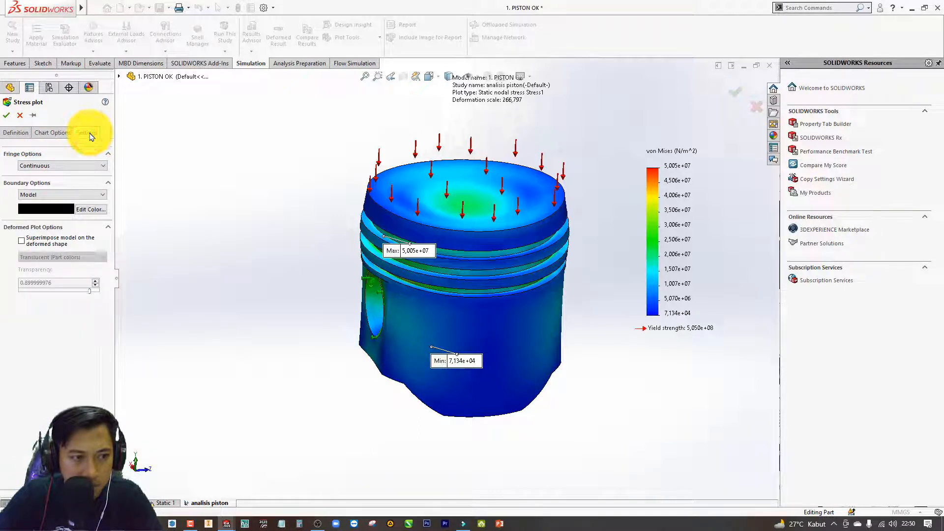
pyautogui.click(49, 133)
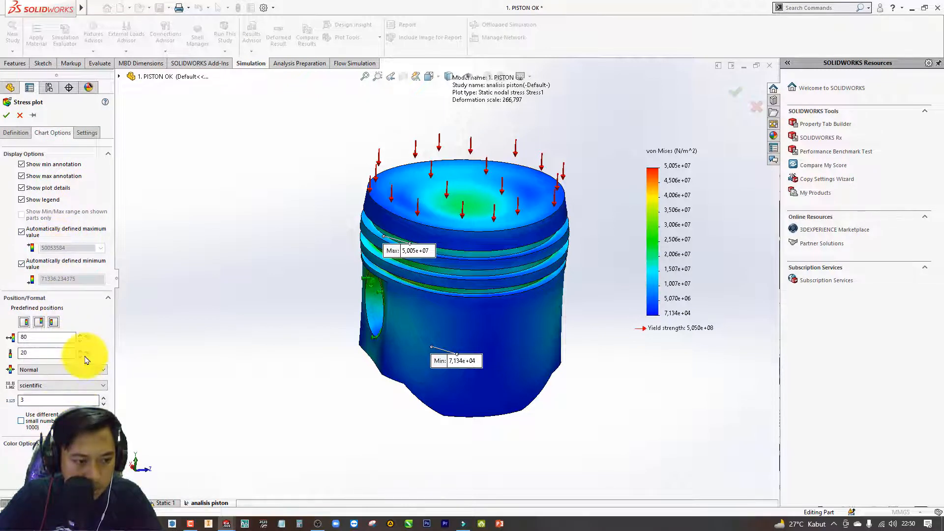
# Set the stress plot's legend number format to general and accept the plot changes.
pyautogui.click(65, 386)
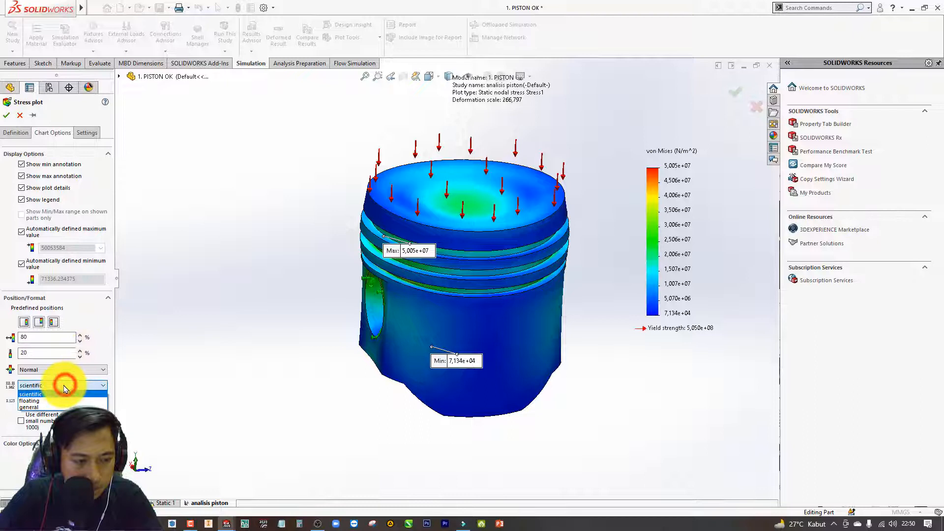
pyautogui.click(42, 407)
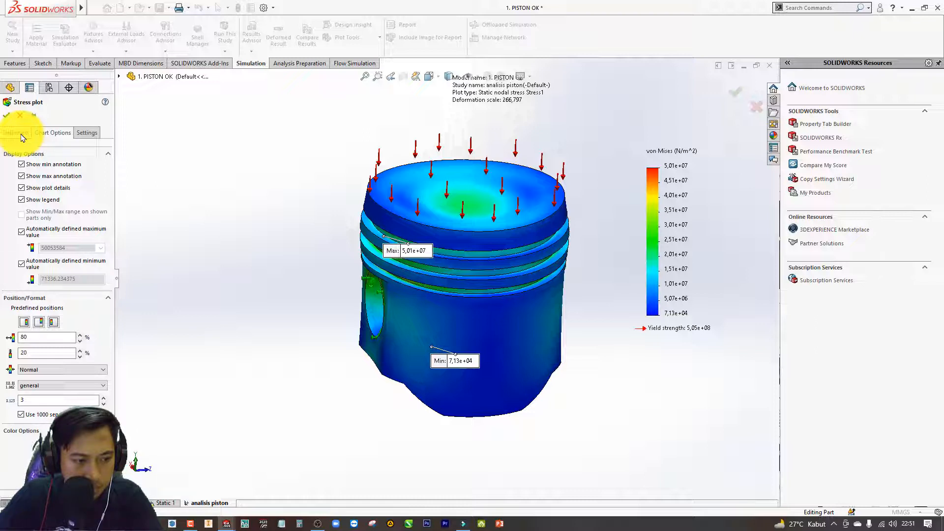
pyautogui.click(100, 371)
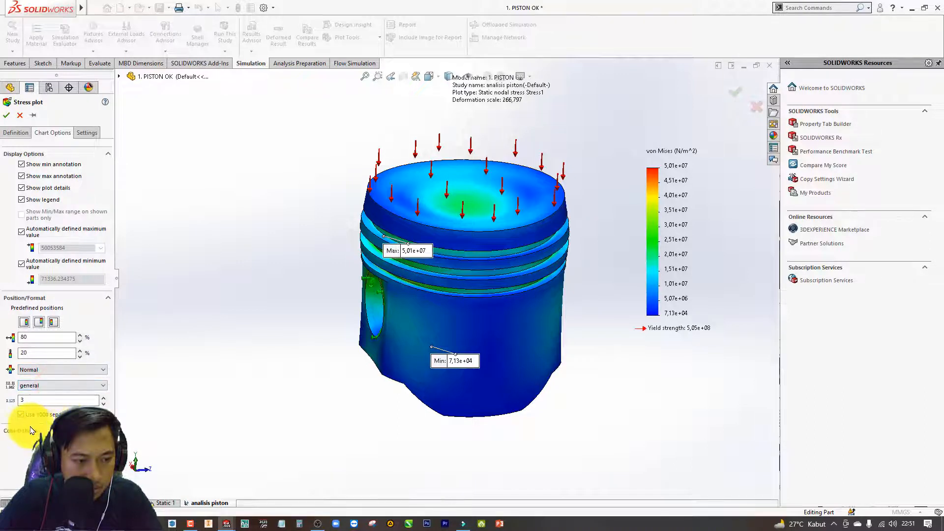
pyautogui.click(19, 137)
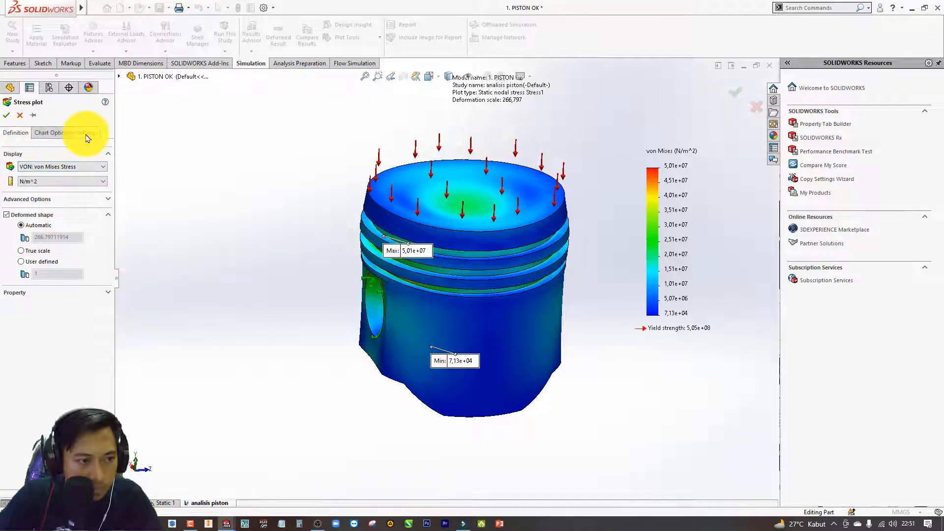
pyautogui.click(52, 133)
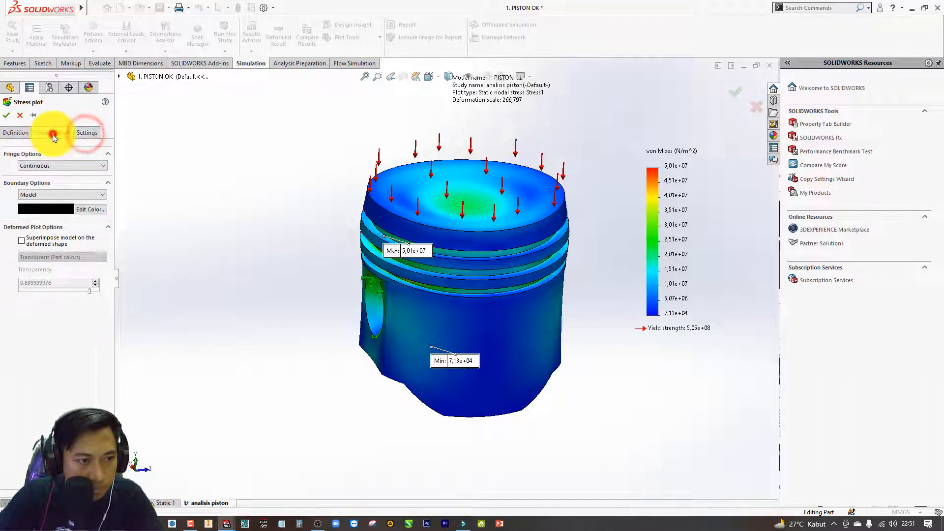
pyautogui.click(4, 117)
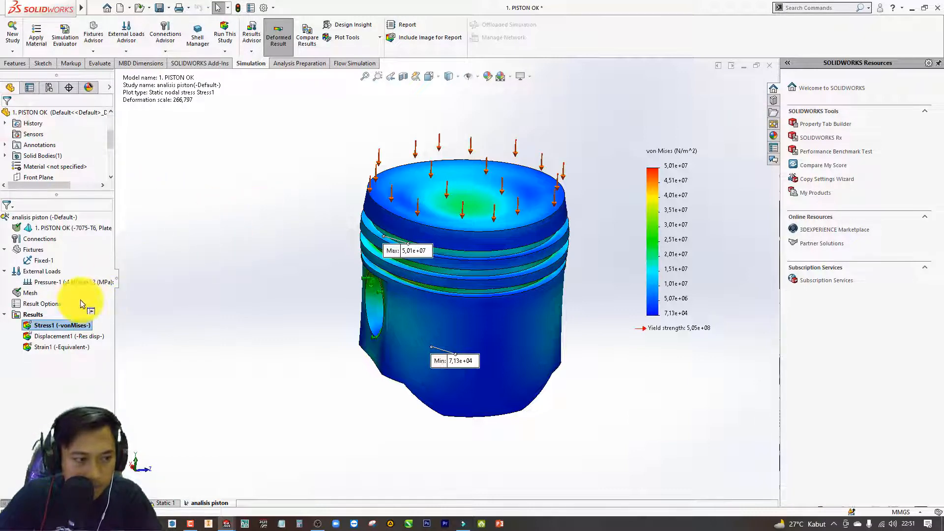
# Edit the resultant displacement plot and turn on its minimum and maximum annotations.
pyautogui.rightClick(62, 328)
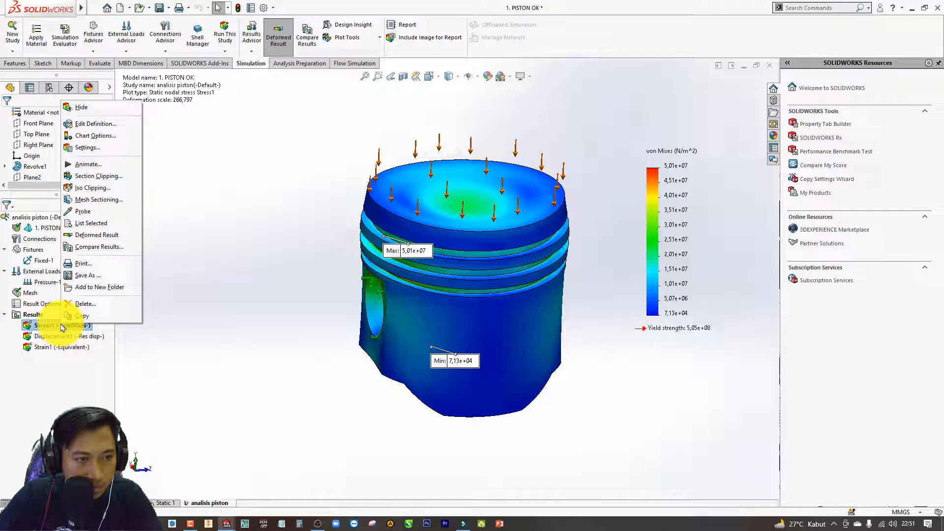
pyautogui.click(57, 337)
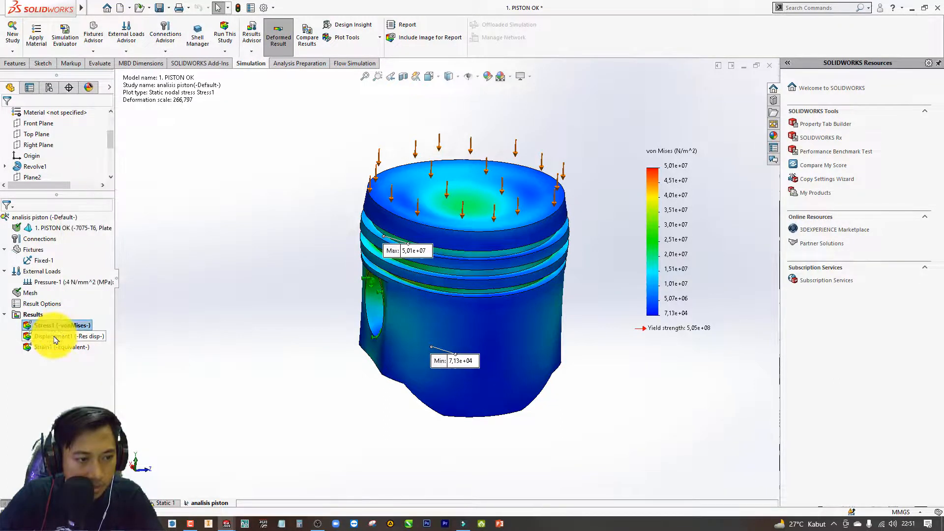
pyautogui.click(55, 338)
pyautogui.rightClick(55, 339)
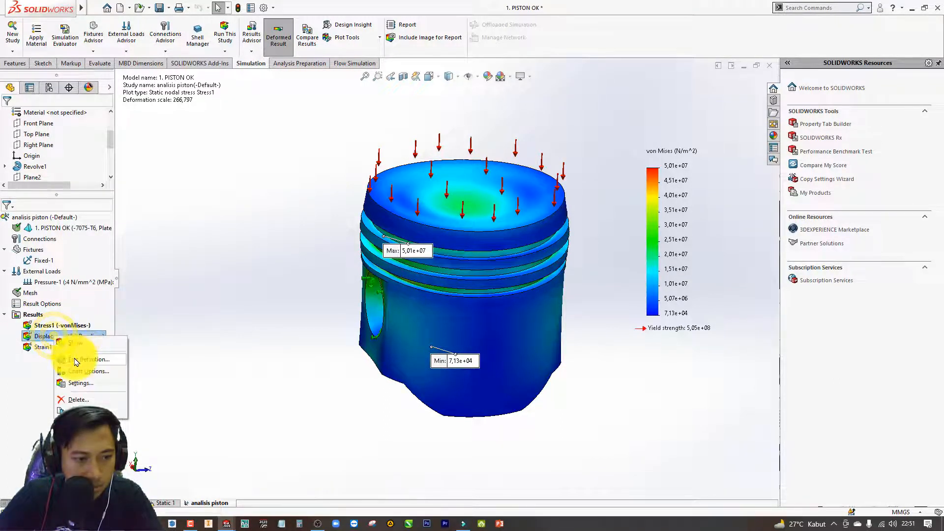
pyautogui.click(74, 355)
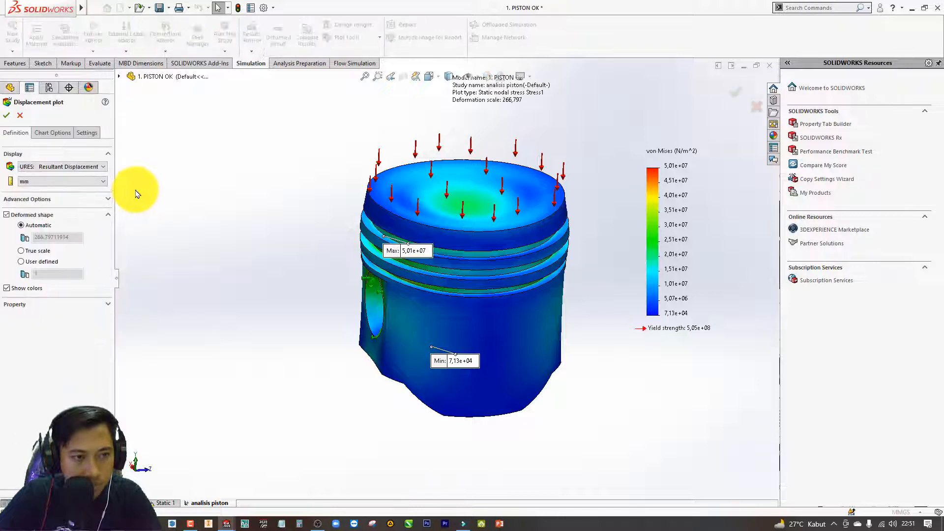
pyautogui.click(52, 133)
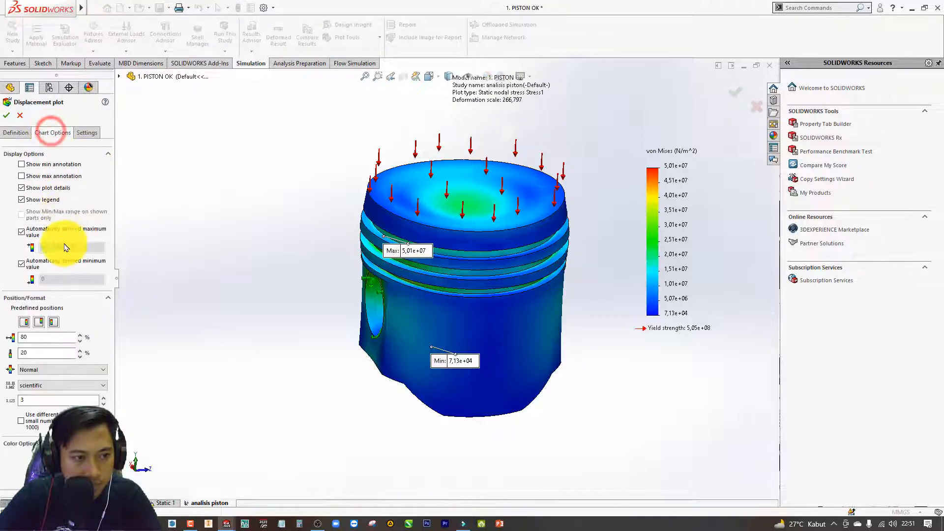
pyautogui.click(41, 177)
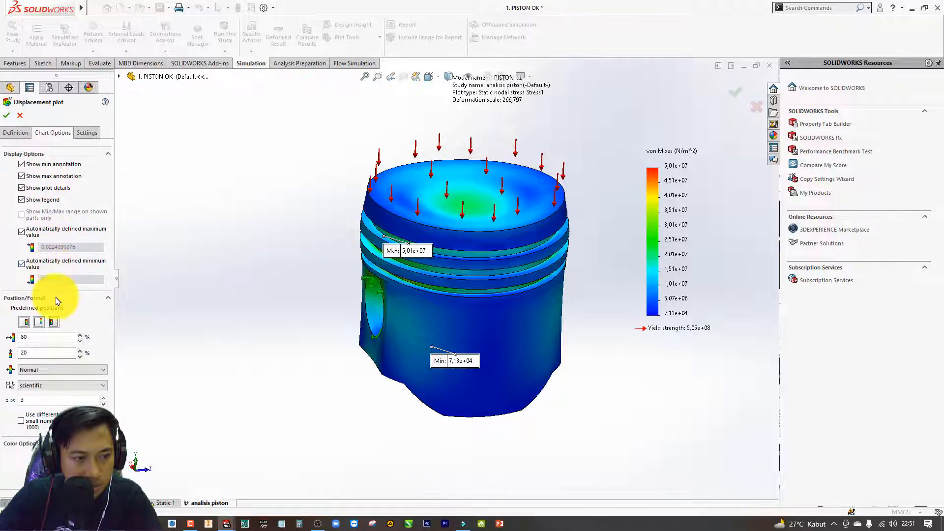
# Set the displacement plot's number format to general and accept the plot changes.
pyautogui.click(37, 385)
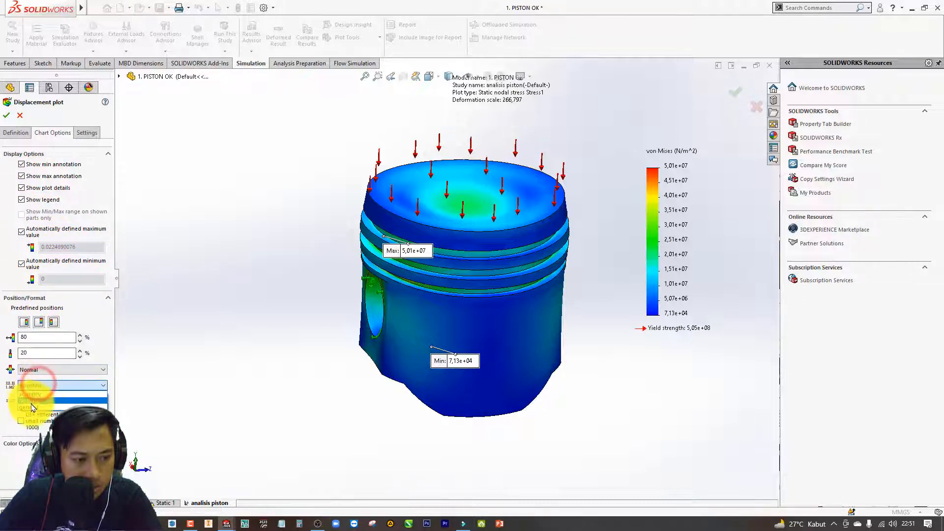
pyautogui.click(32, 408)
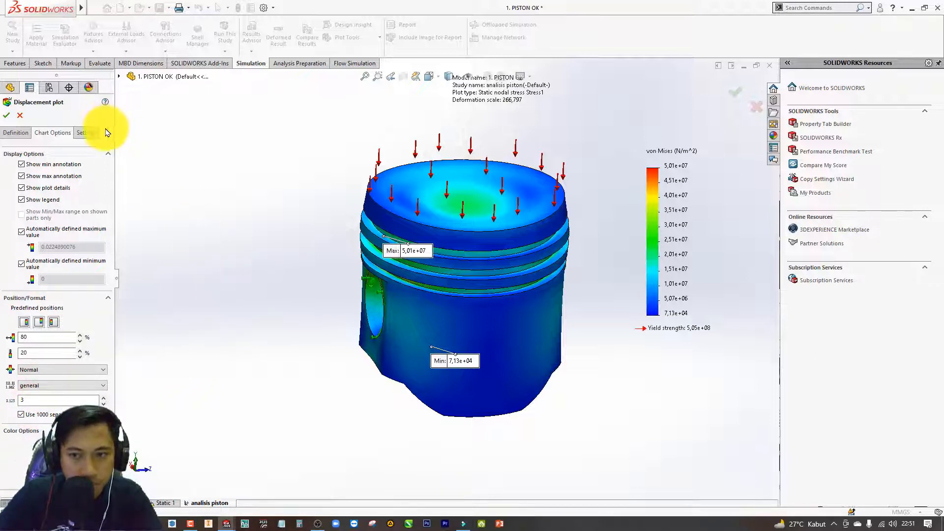
pyautogui.click(7, 117)
pyautogui.click(271, 229)
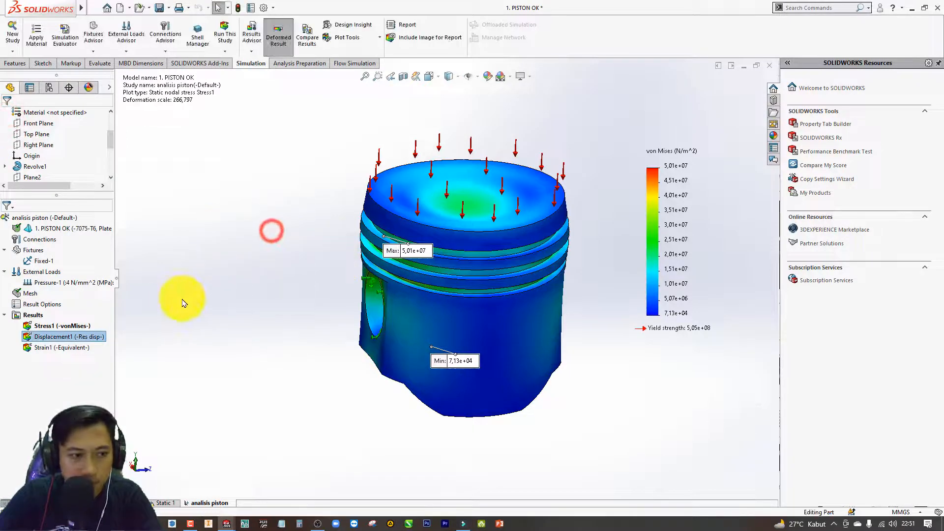
# Play the animation of the von Mises stress plot, then close the animation.
pyautogui.click(60, 329)
pyautogui.click(63, 336)
pyautogui.click(63, 326)
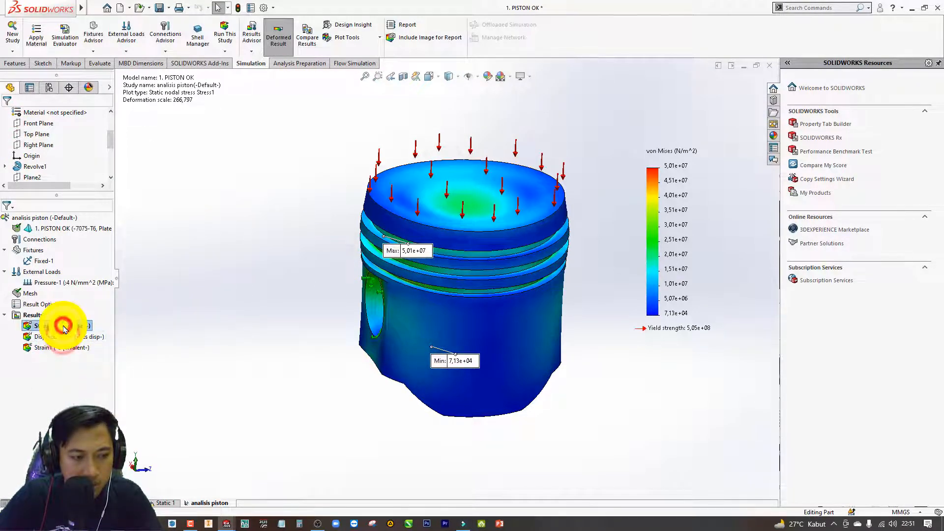
pyautogui.rightClick(62, 326)
pyautogui.click(92, 166)
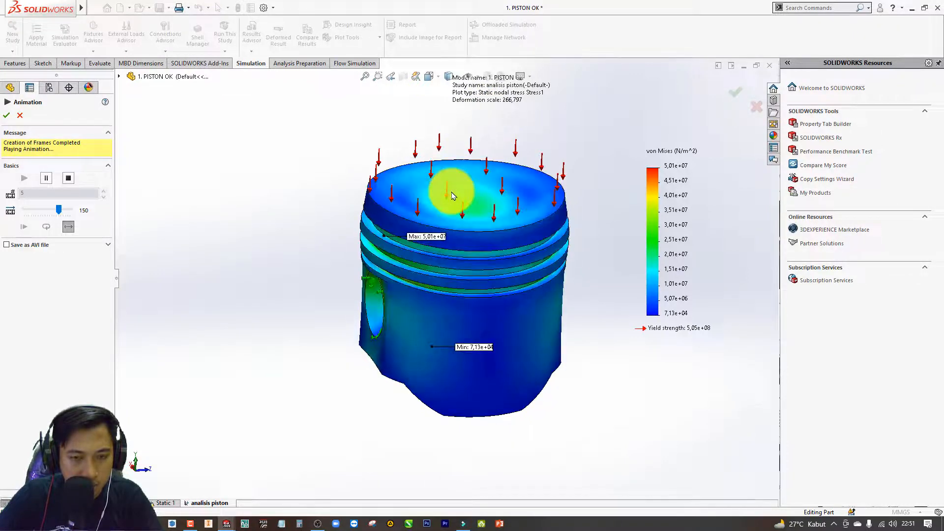
pyautogui.click(14, 114)
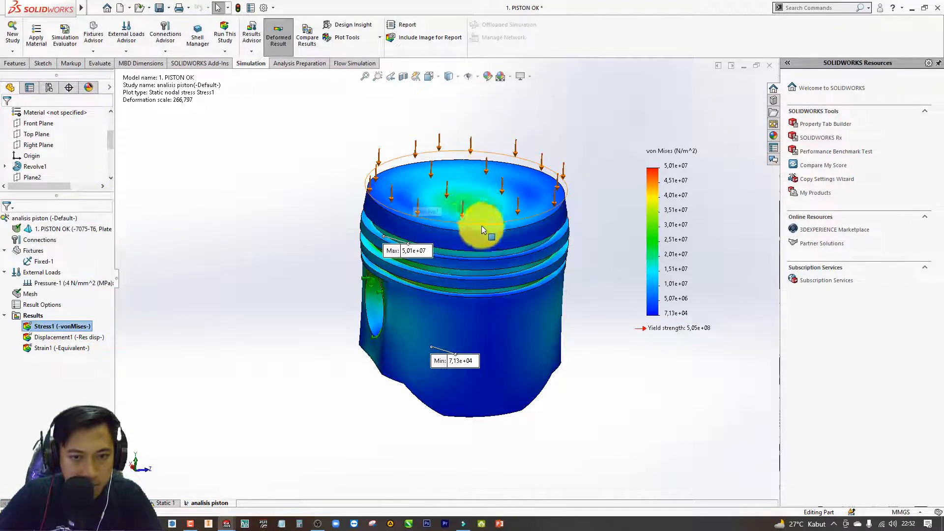
# Section the von Mises stress plot along the Front Plane with Section Clipping and accept the cut.
pyautogui.moveTo(482, 229); pyautogui.dragTo(447, 148, button='middle')
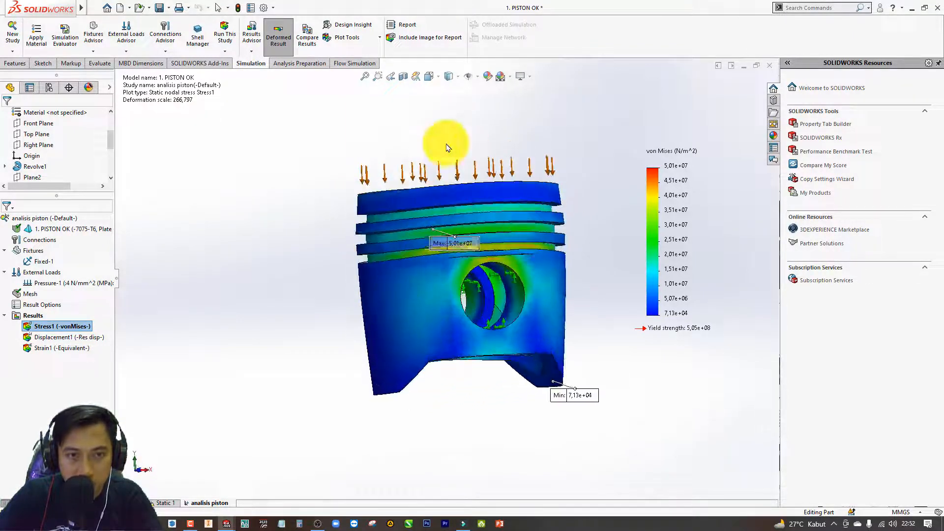
pyautogui.moveTo(459, 179); pyautogui.dragTo(371, 212, button='middle')
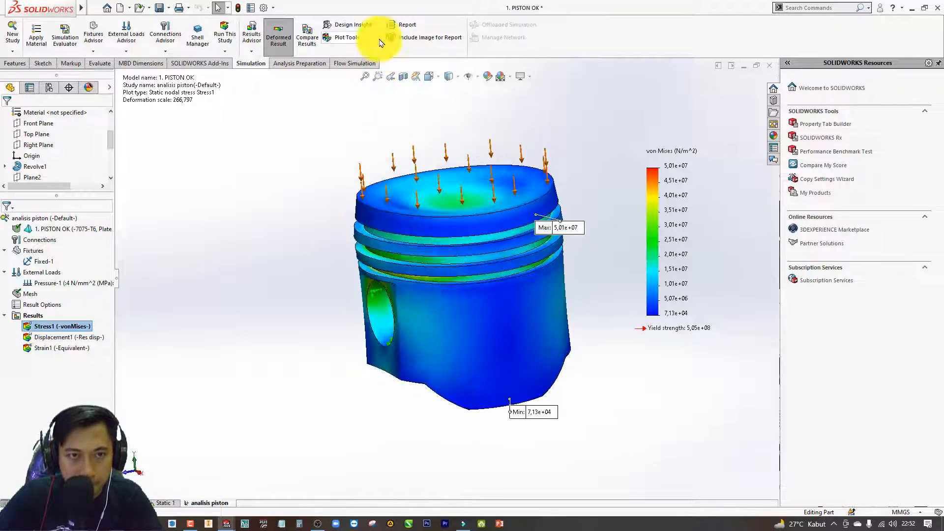
pyautogui.click(379, 38)
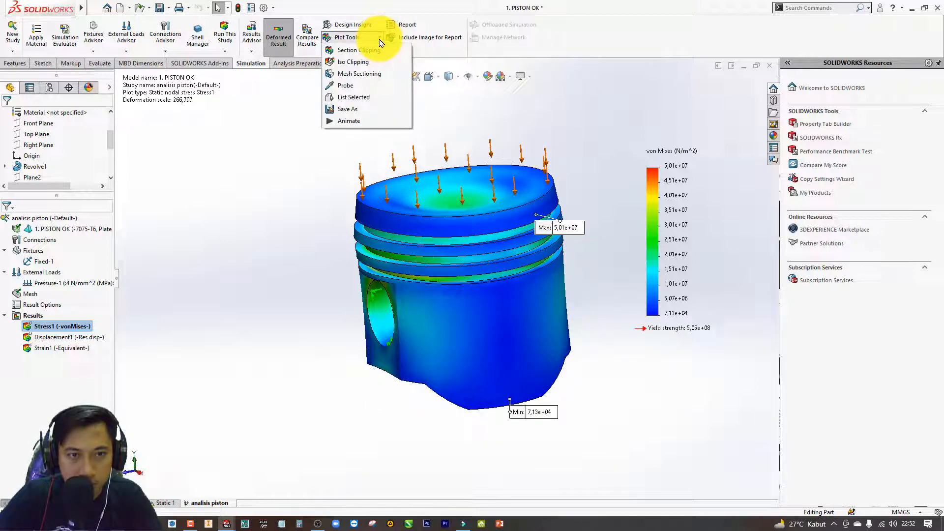
pyautogui.click(375, 51)
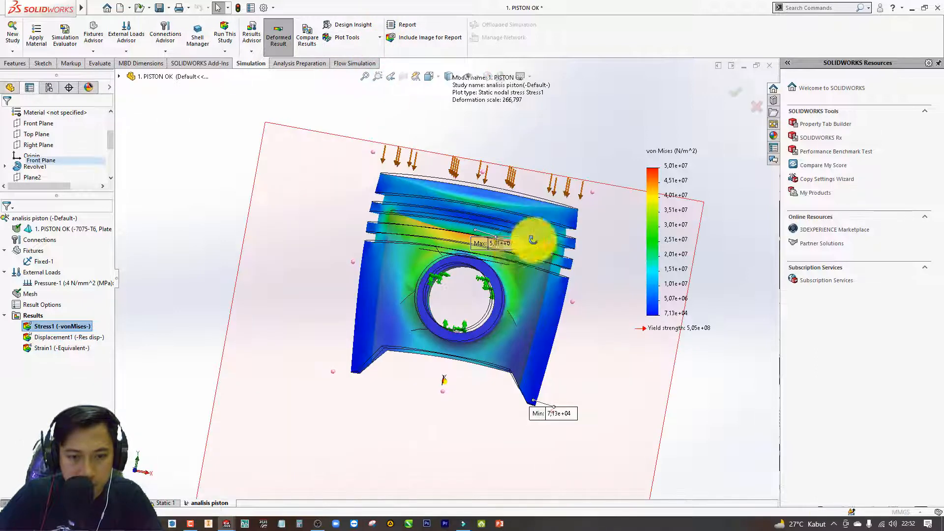
pyautogui.moveTo(537, 246); pyautogui.dragTo(466, 339, button='middle')
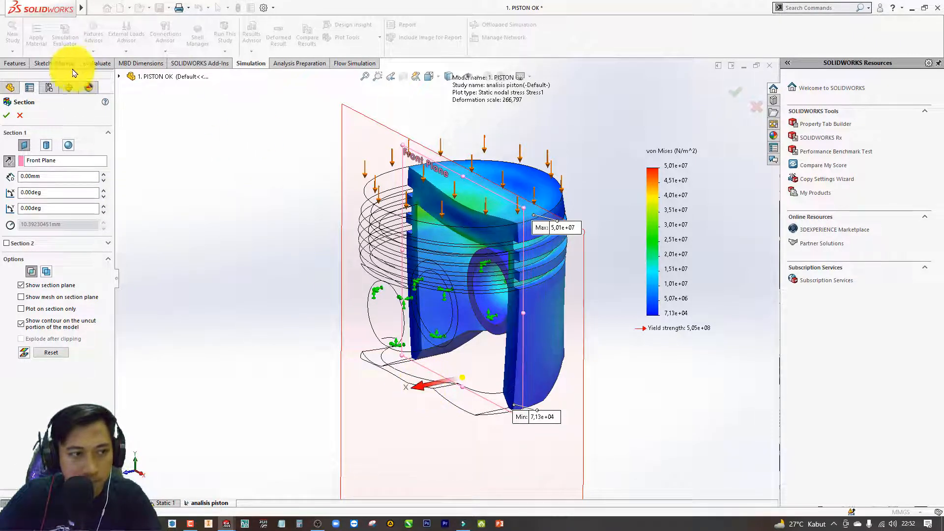
pyautogui.click(7, 115)
pyautogui.click(291, 218)
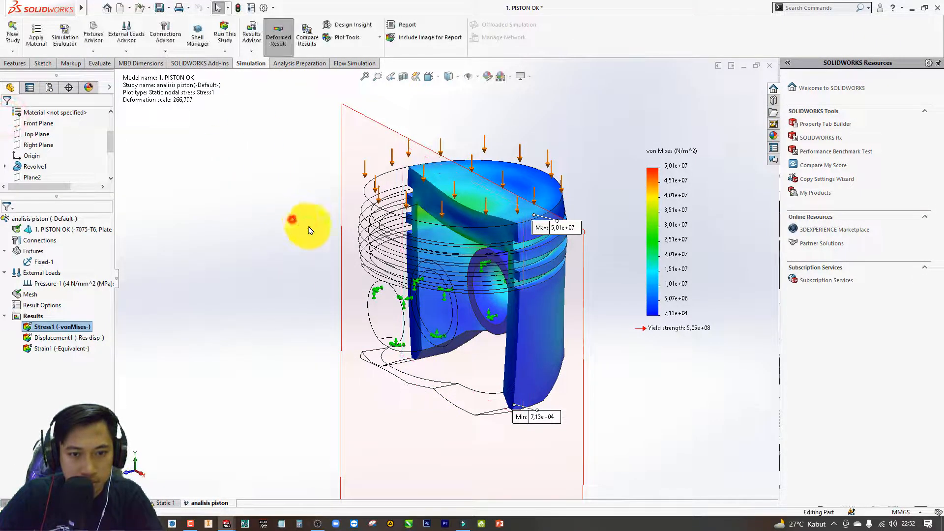
# Examine the maximum-stress area above the pin bore in the sectioned piston, and consult the stress-strain diagram in the browser before returning to SOLIDWORKS.
pyautogui.moveTo(442, 264); pyautogui.dragTo(462, 279, button='middle')
pyautogui.scroll(-3, 462, 284)
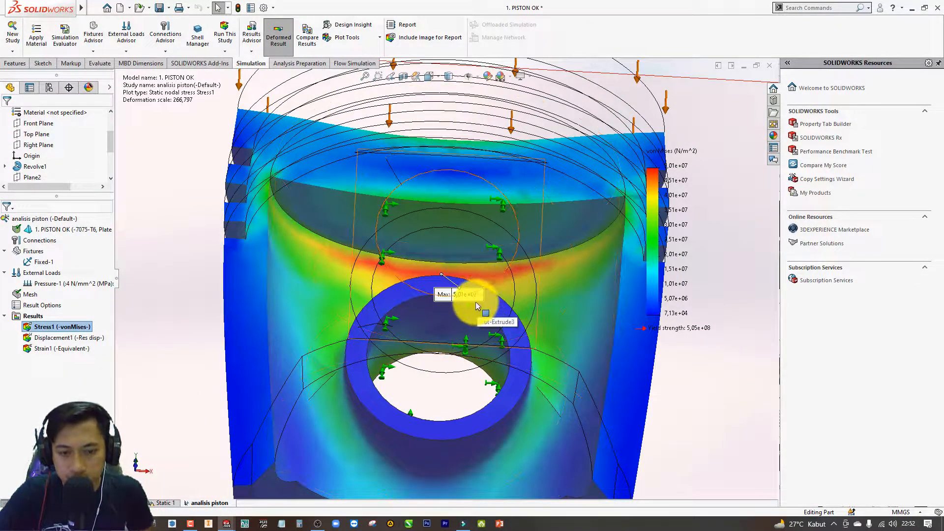
pyautogui.scroll(5, 477, 305)
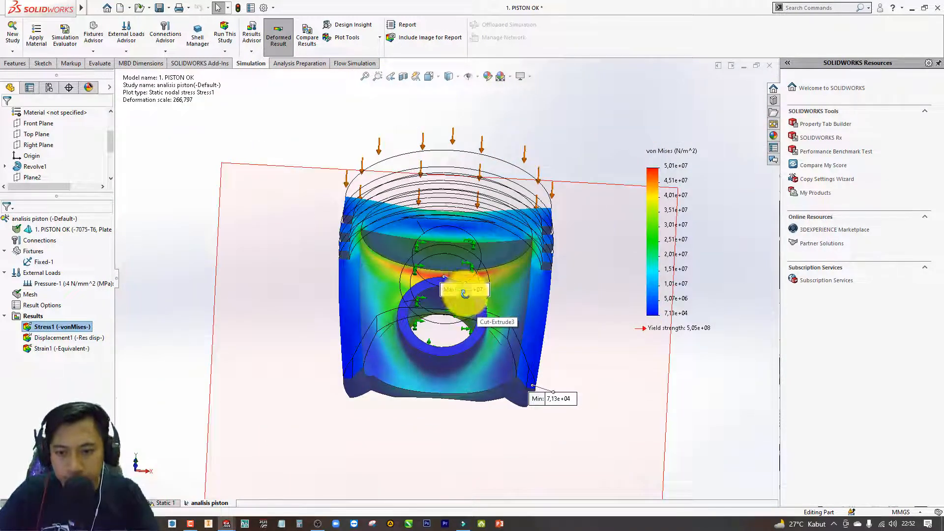
pyautogui.moveTo(459, 295); pyautogui.dragTo(464, 310, button='middle')
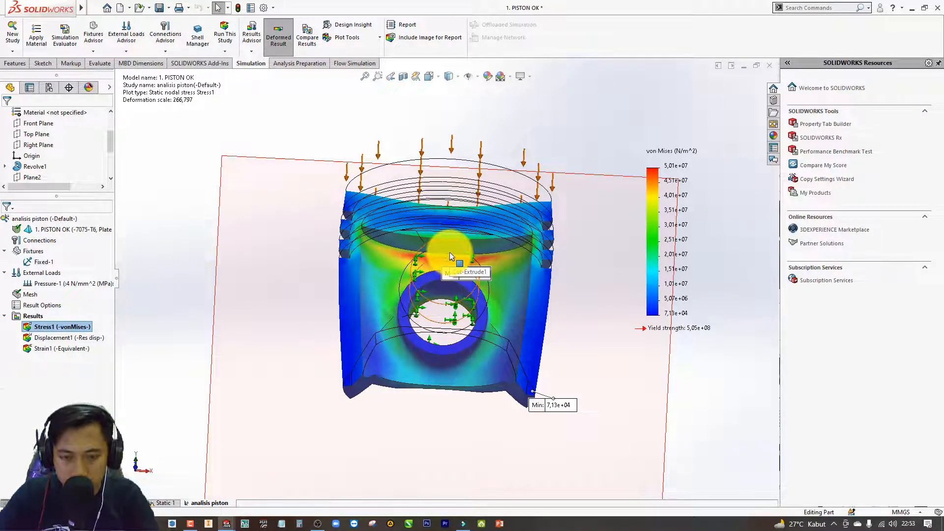
pyautogui.hotkey('alt', 'Tab')
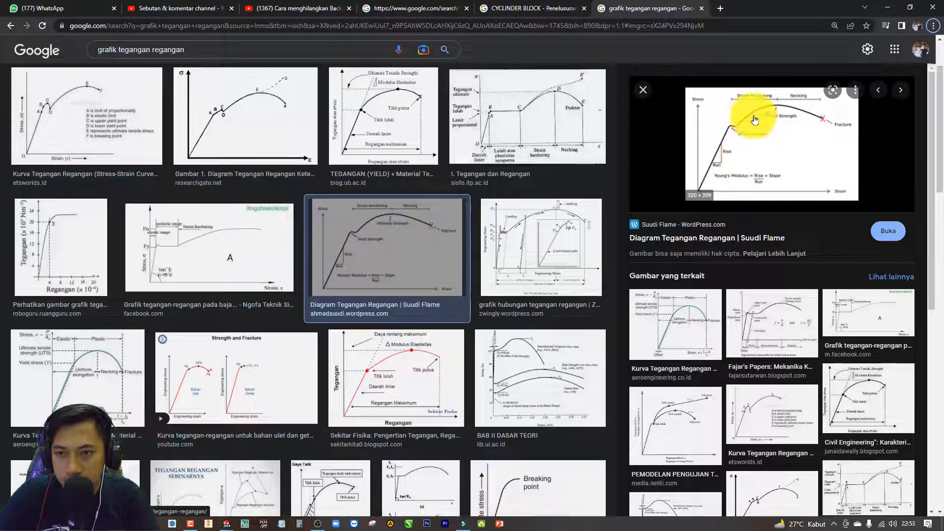
pyautogui.hotkey('alt', 'Tab')
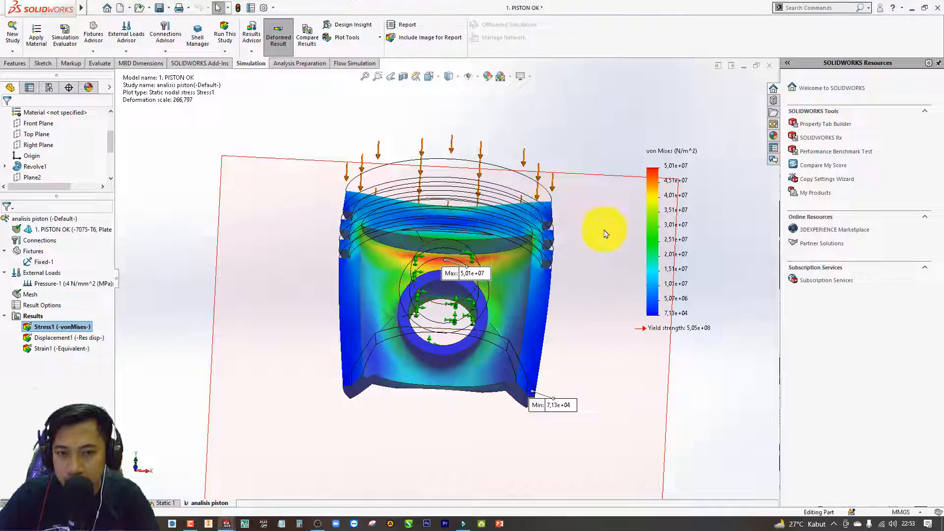
# Examine the sectioned von Mises stress plot of the piston from the cut side and from an angled view.
pyautogui.moveTo(591, 253)
pyautogui.mouseDown(button='middle')
pyautogui.moveTo(538, 308)
pyautogui.moveTo(573, 253)
pyautogui.mouseUp(button='middle')
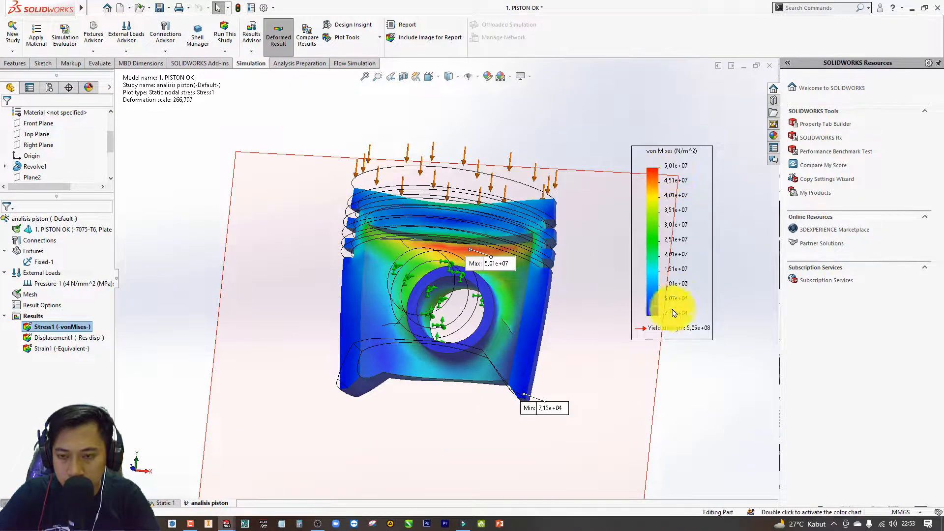
pyautogui.scroll(-2, 466, 256)
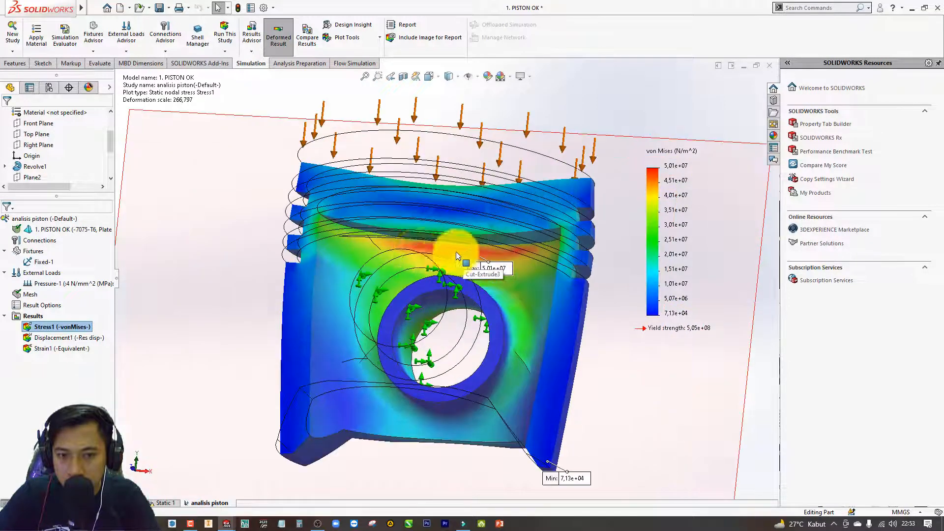
pyautogui.moveTo(439, 264); pyautogui.dragTo(423, 310, button='middle')
pyautogui.scroll(3, 433, 282)
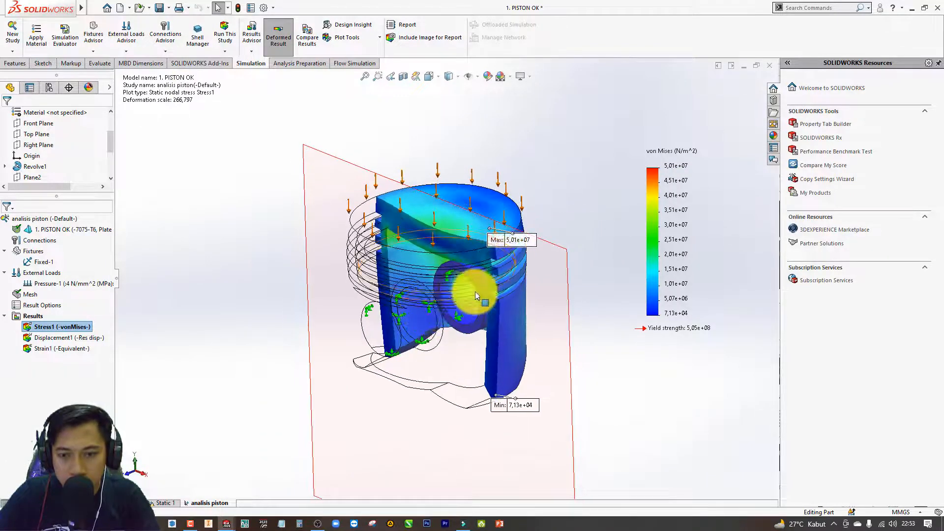
pyautogui.moveTo(471, 290); pyautogui.dragTo(472, 290, button='middle')
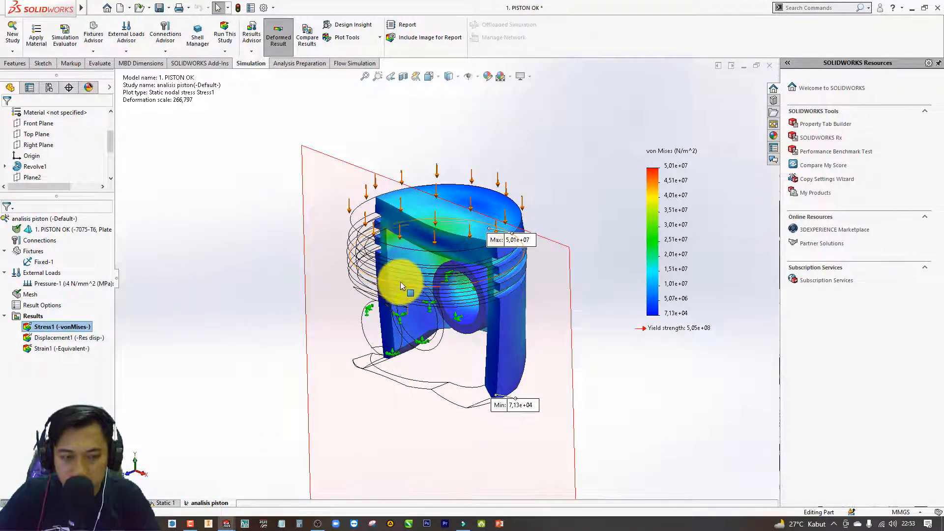
pyautogui.click(236, 249)
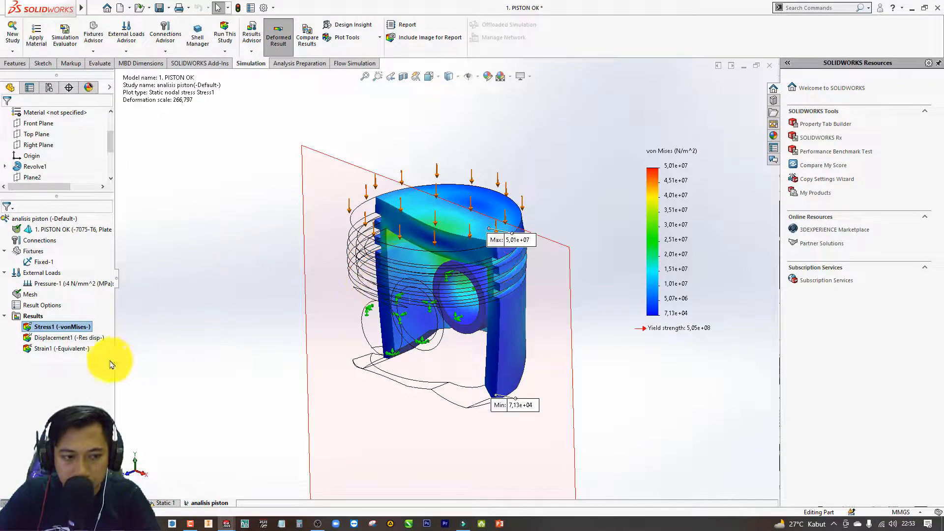
# Display the Displacement1 plot, play its animation, and close the animation.
pyautogui.doubleClick(74, 337)
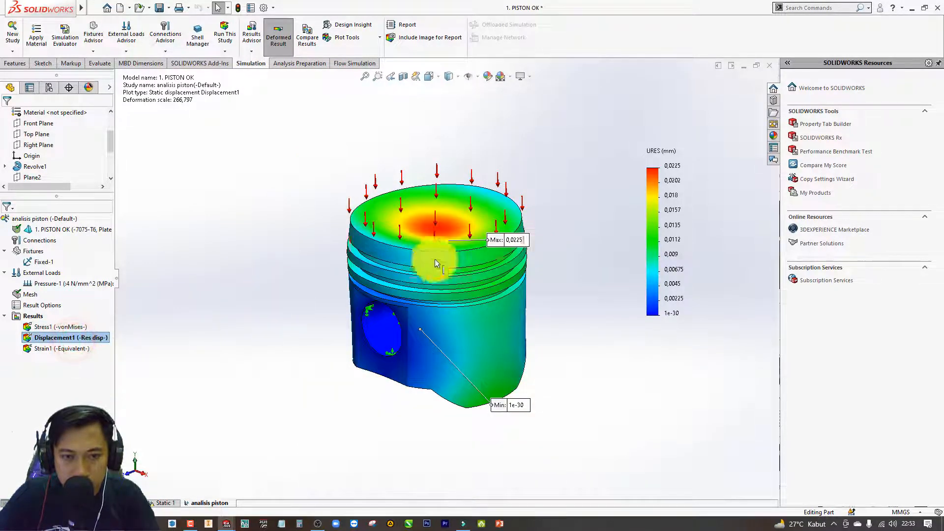
pyautogui.rightClick(106, 345)
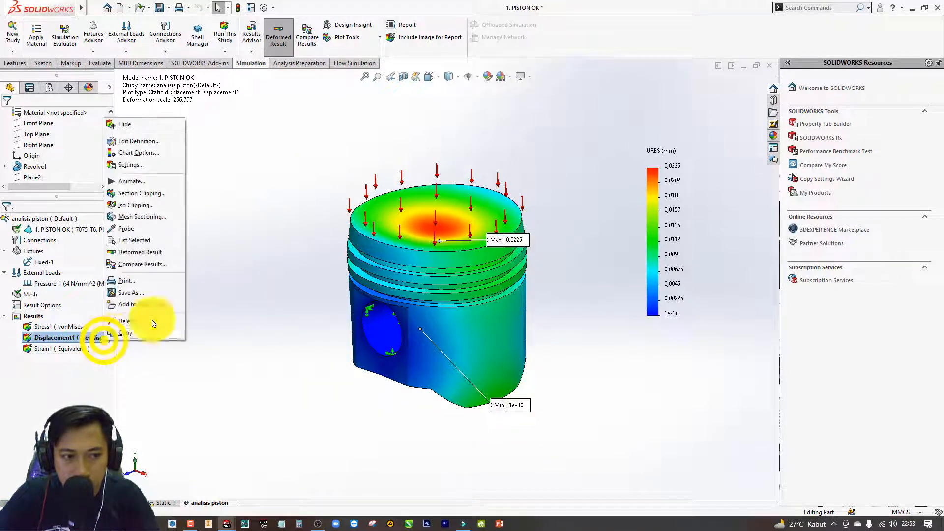
pyautogui.click(157, 185)
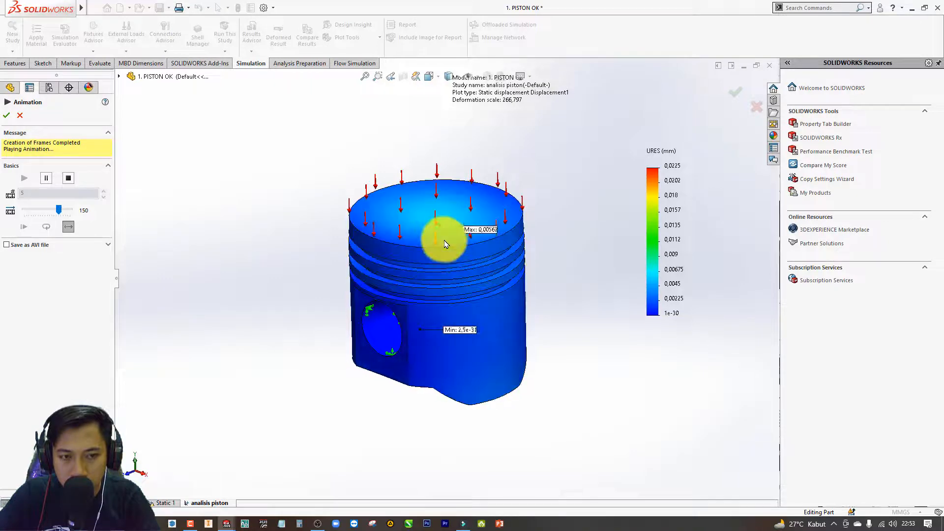
pyautogui.click(7, 109)
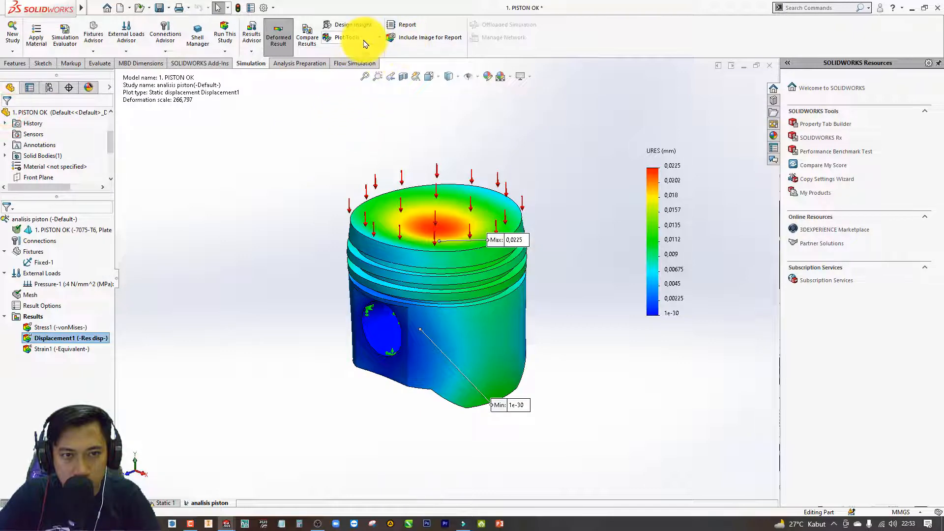
# Section the displacement plot along the Front Plane with Section Clipping, accept the cut, and inspect the crown and pin bore.
pyautogui.click(378, 38)
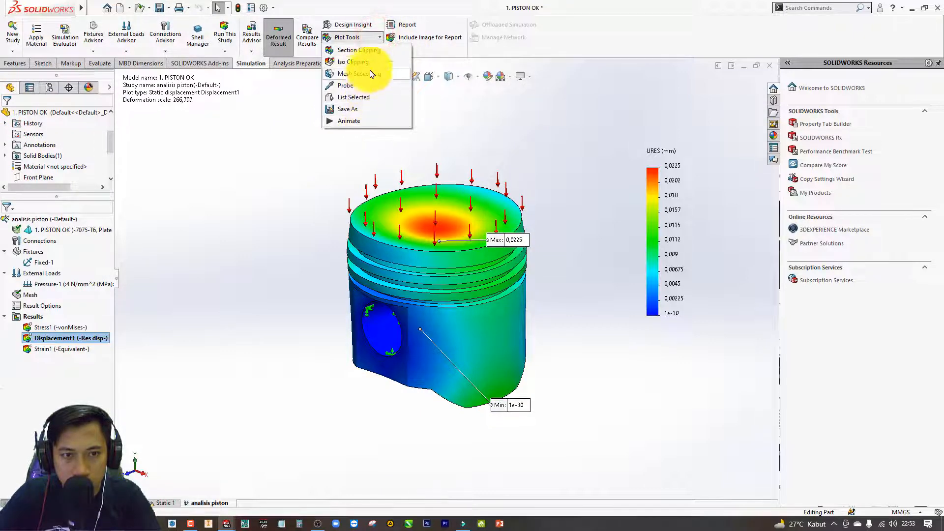
pyautogui.click(374, 51)
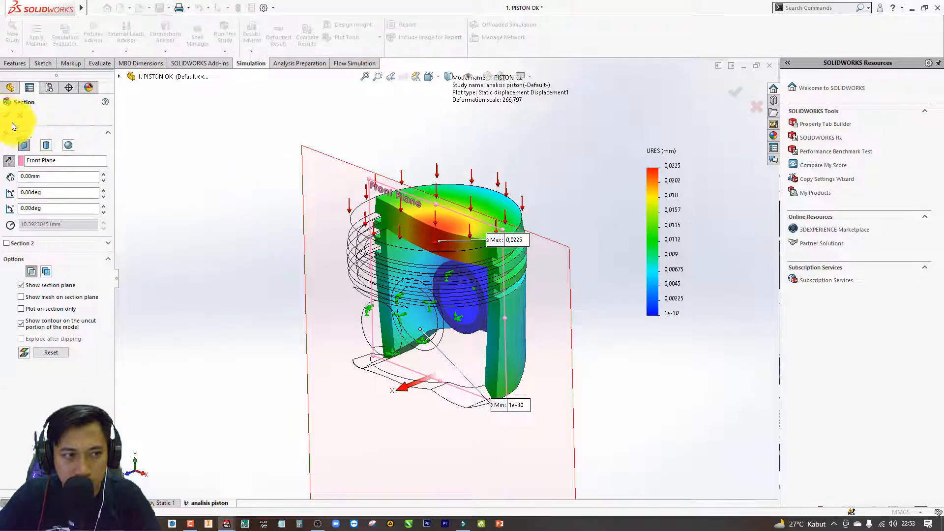
pyautogui.click(6, 116)
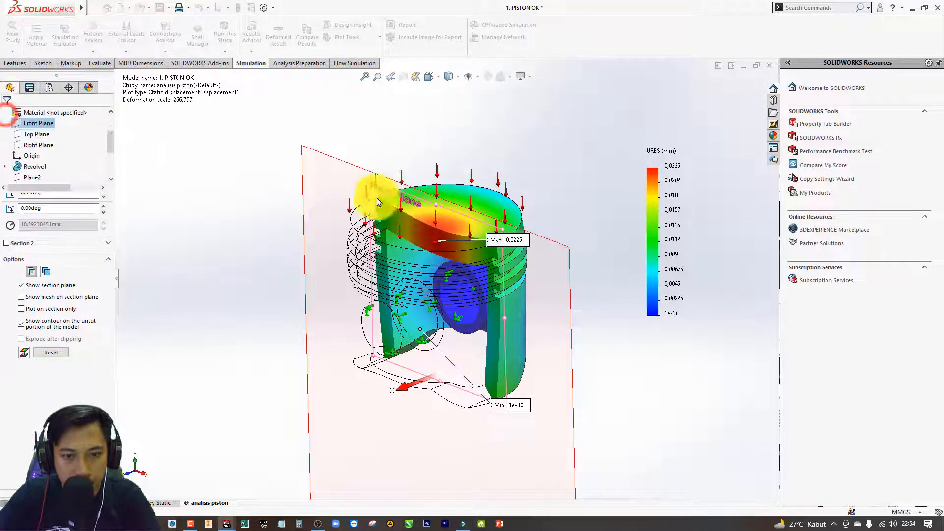
pyautogui.moveTo(537, 170); pyautogui.dragTo(374, 226, button='middle')
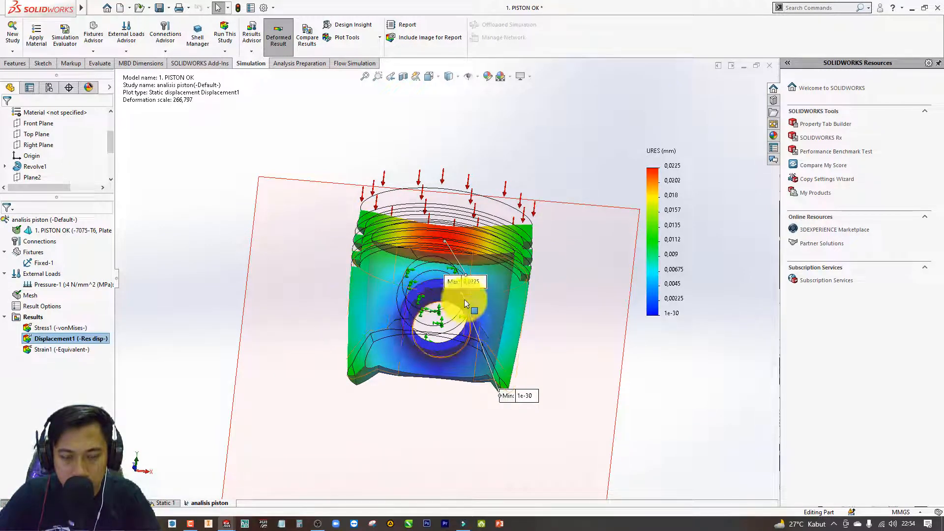
pyautogui.moveTo(434, 316); pyautogui.dragTo(439, 241, button='middle')
pyautogui.scroll(-5, 454, 238)
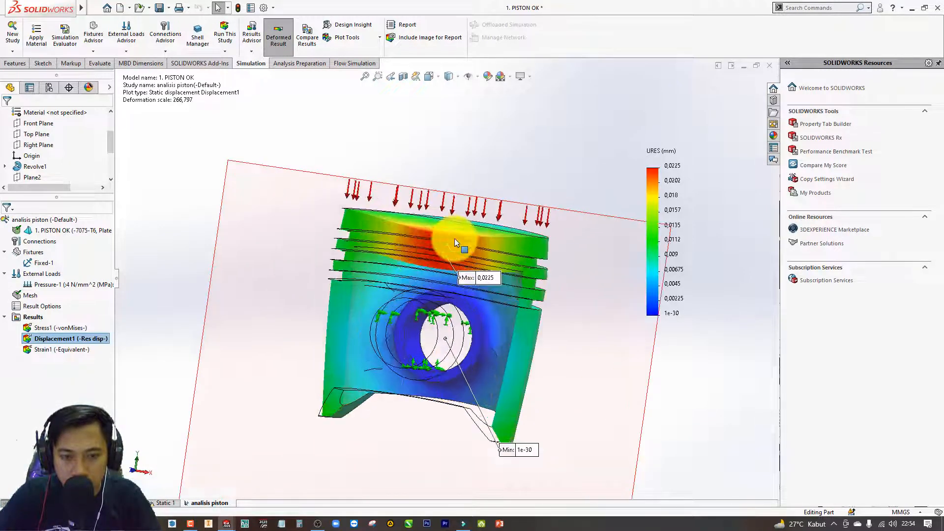
pyautogui.moveTo(438, 294); pyautogui.dragTo(444, 306, button='middle')
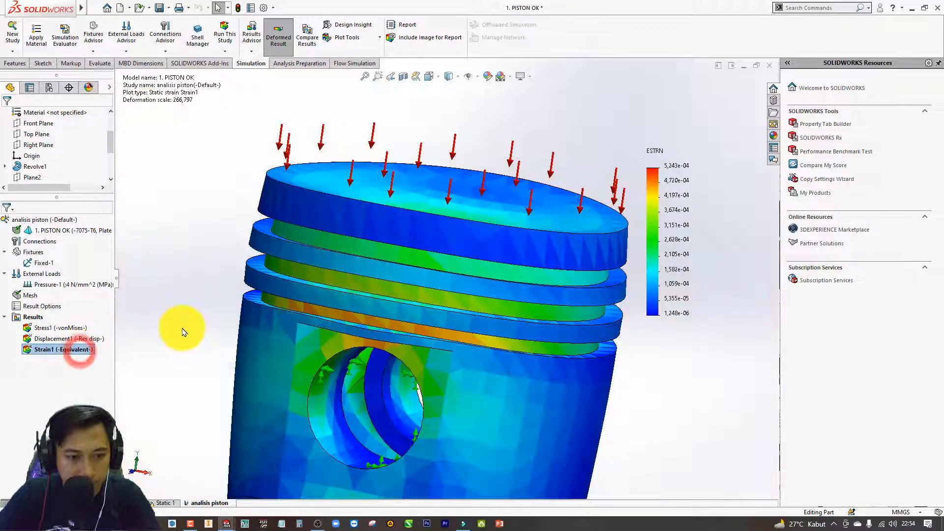
# Display the Strain1 equivalent strain plot, play its animation, and close the animation.
pyautogui.scroll(3, 437, 290)
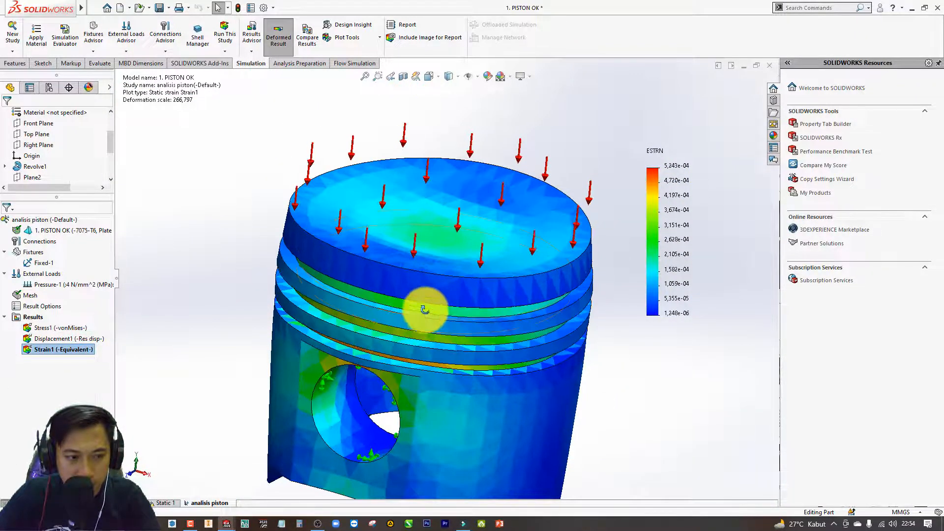
pyautogui.scroll(2, 448, 298)
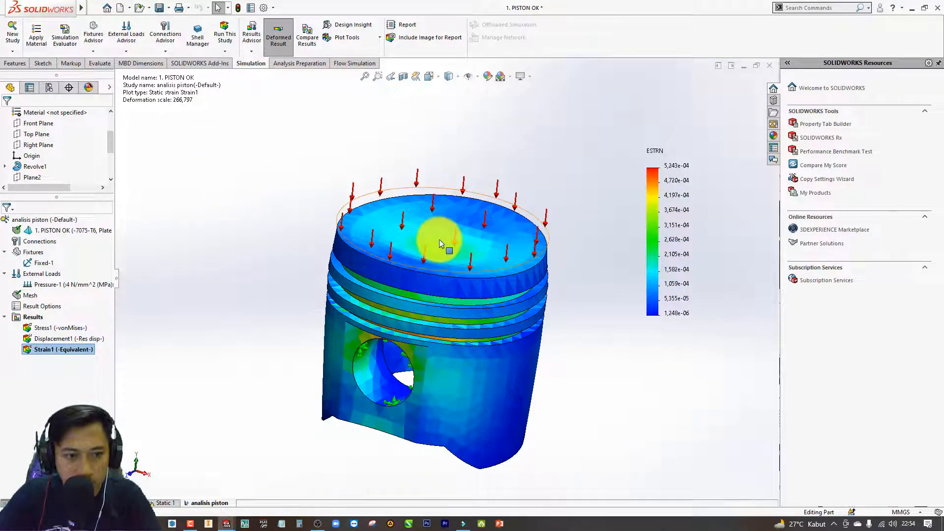
pyautogui.rightClick(93, 353)
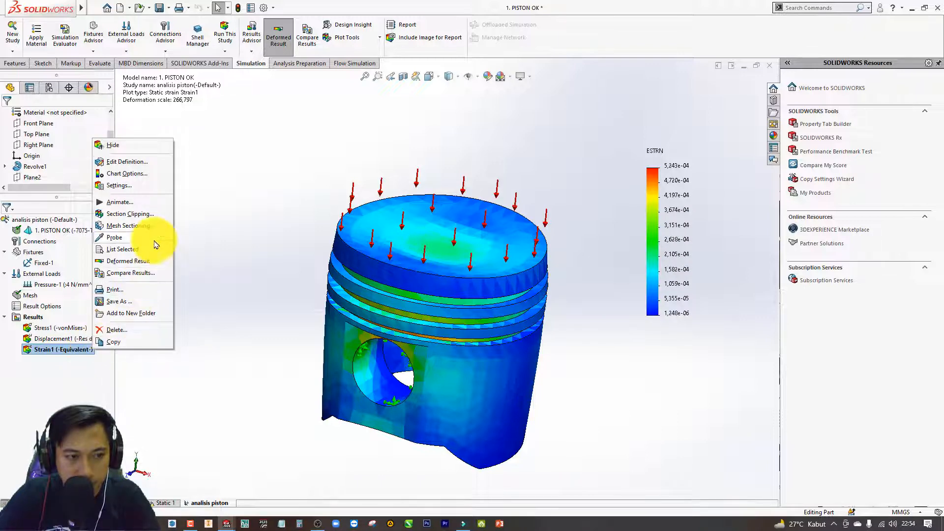
pyautogui.click(125, 202)
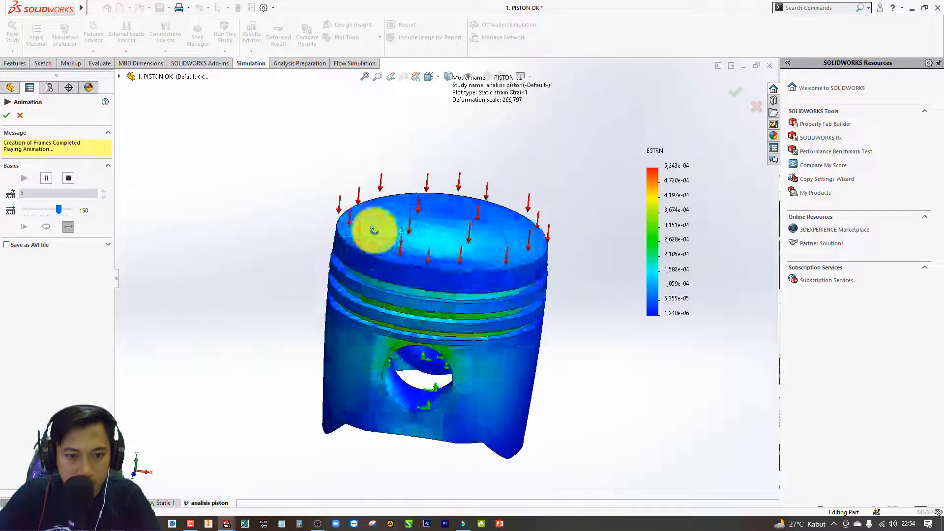
pyautogui.click(20, 115)
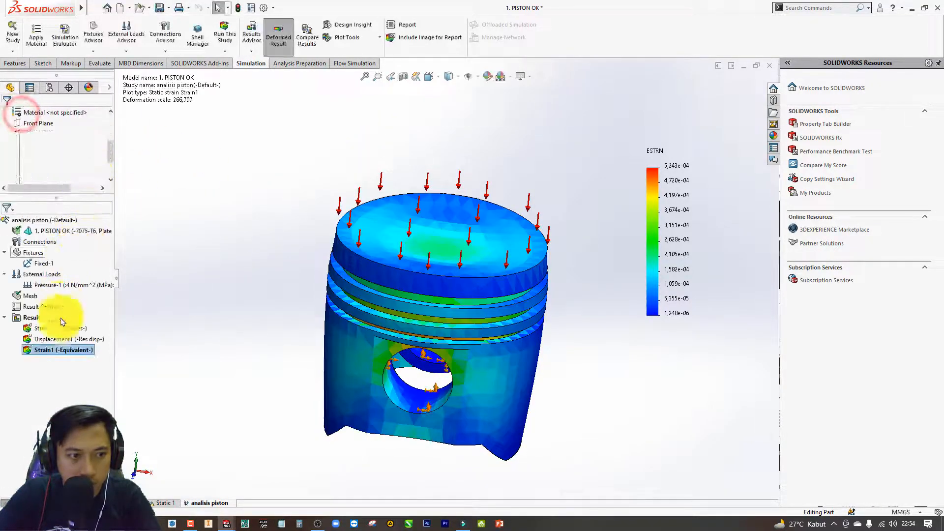
# Show the min and max annotations on the strain plot, set its number format to general with 0 decimals, and accept.
pyautogui.rightClick(60, 350)
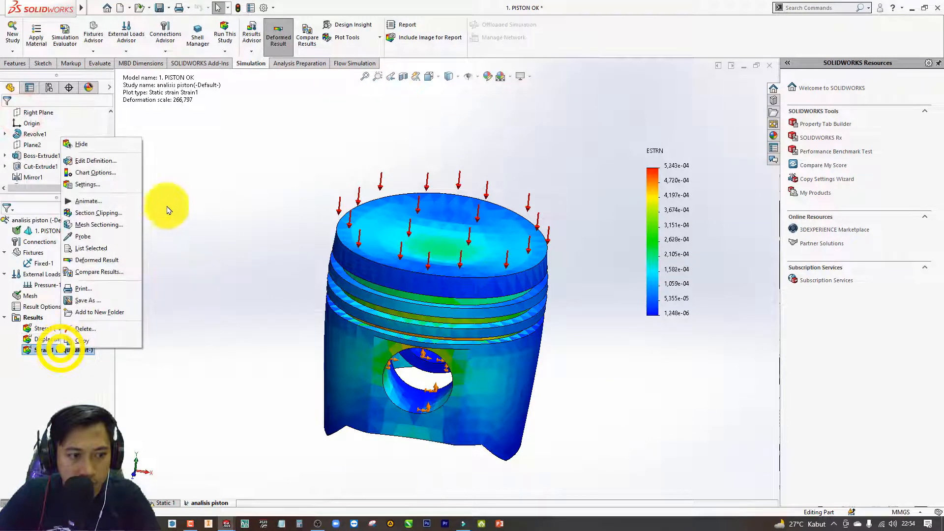
pyautogui.click(104, 162)
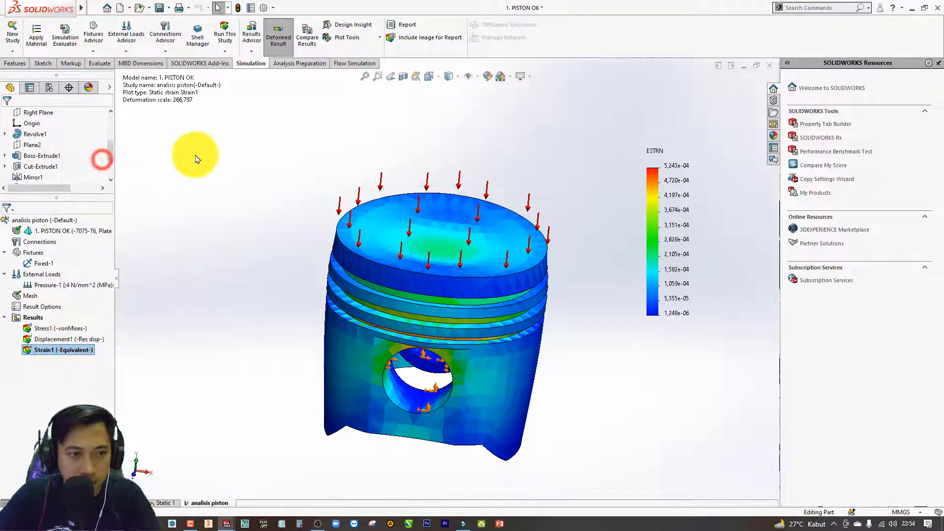
pyautogui.click(43, 130)
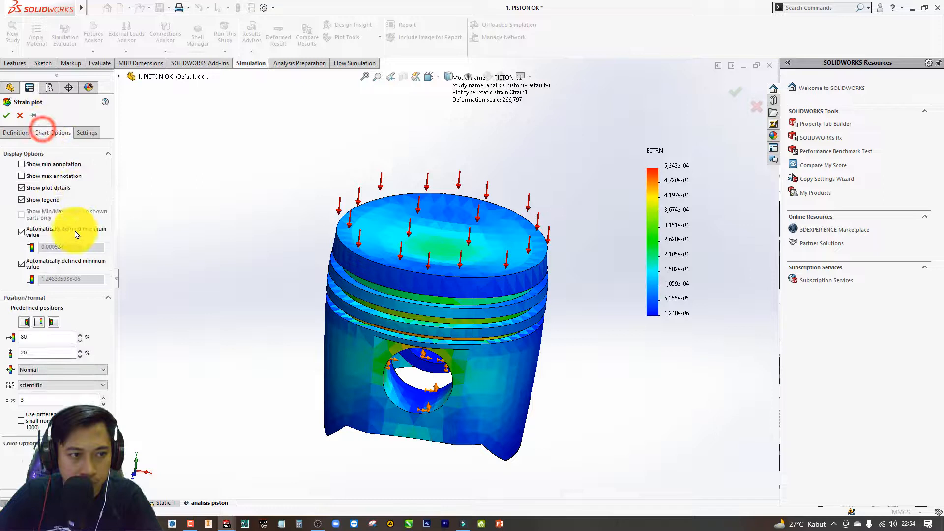
pyautogui.click(21, 165)
pyautogui.click(21, 176)
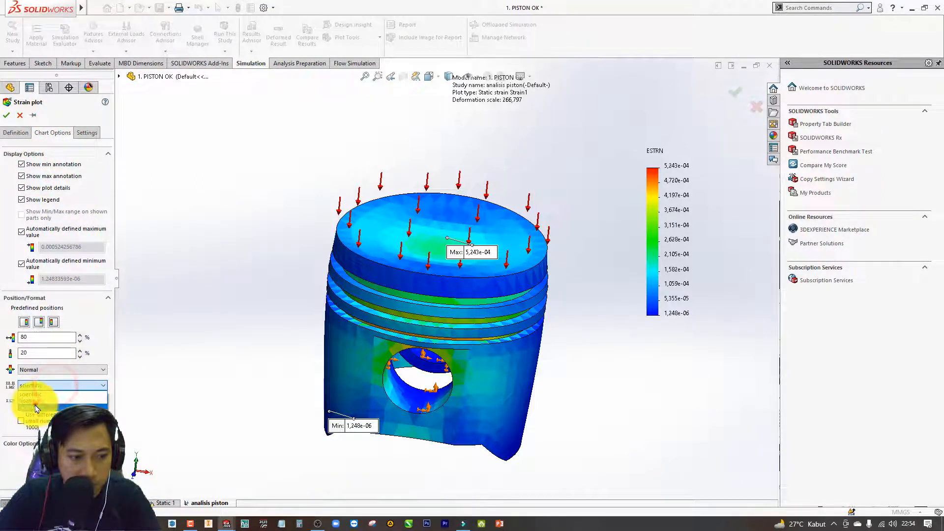
pyautogui.click(35, 408)
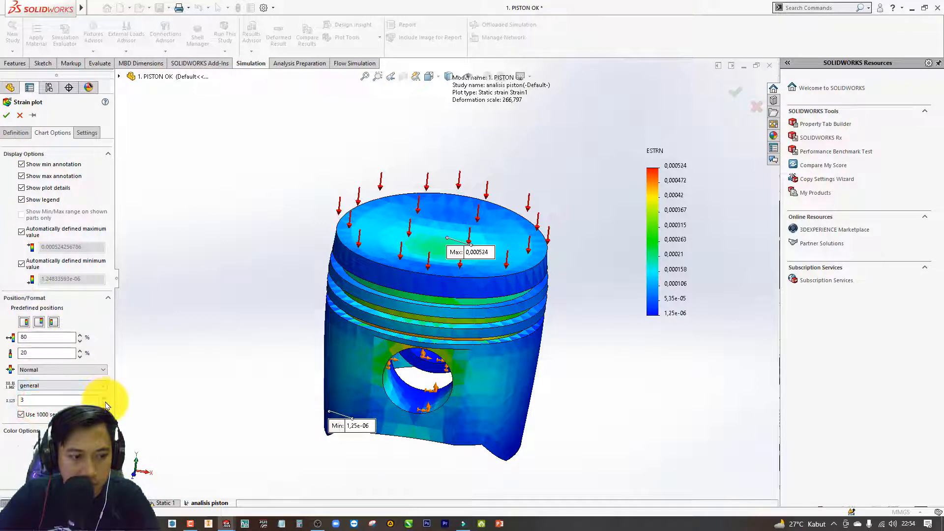
pyautogui.click(7, 115)
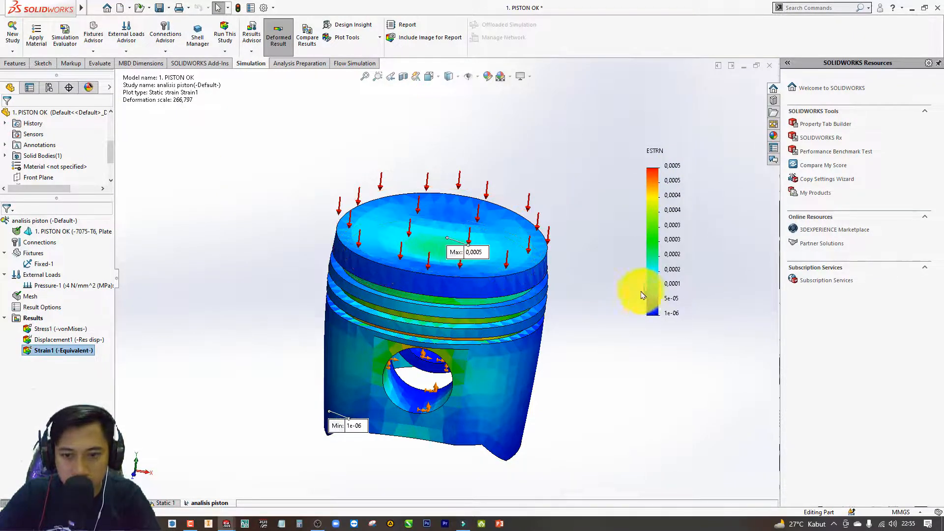
# Publish the static study report as "1. PISTON OK-analisis piston-1" on A4 paper, keeping the default report sections.
pyautogui.moveTo(431, 278); pyautogui.dragTo(246, 245, button='middle')
pyautogui.moveTo(390, 312); pyautogui.dragTo(346, 291, button='middle')
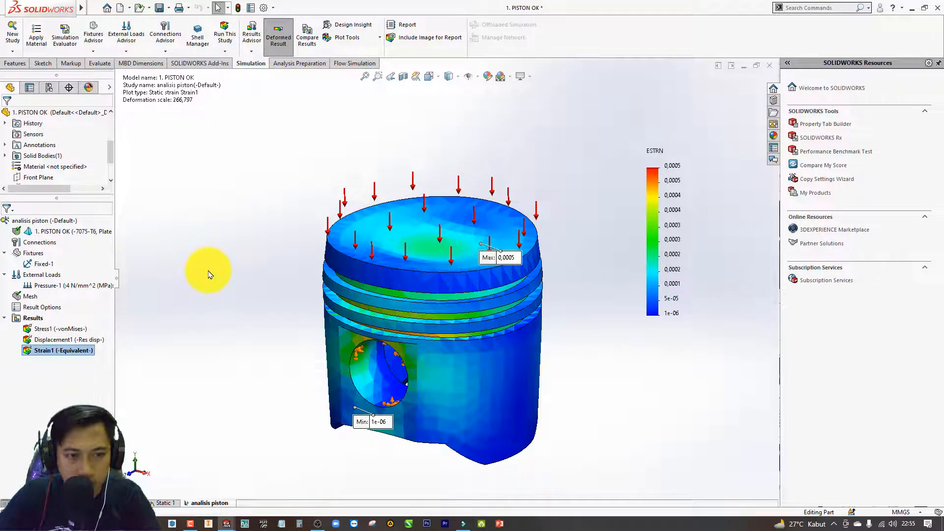
pyautogui.click(408, 27)
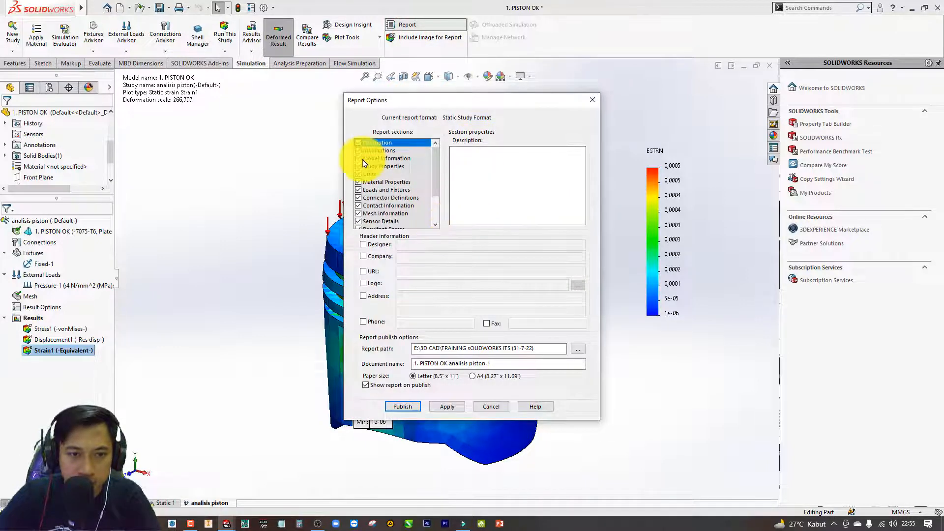
pyautogui.scroll(-2, 439, 156)
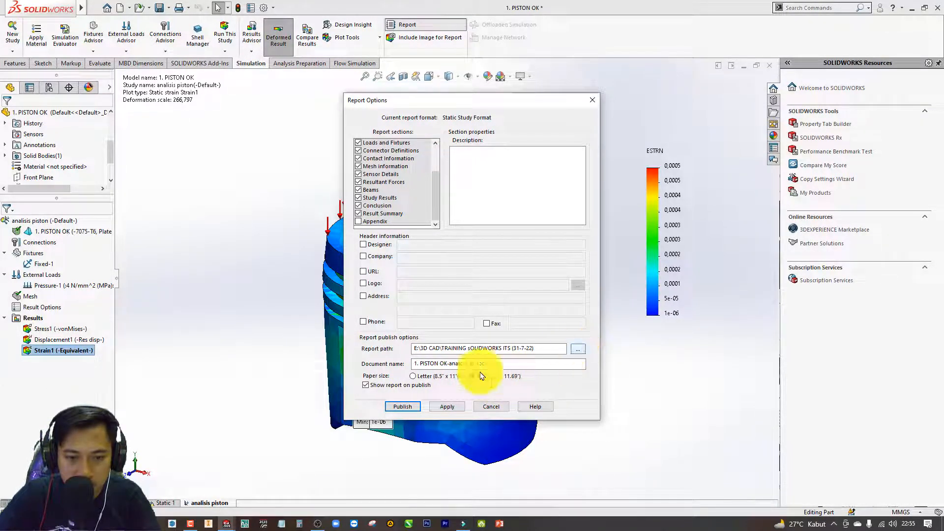
pyautogui.click(442, 407)
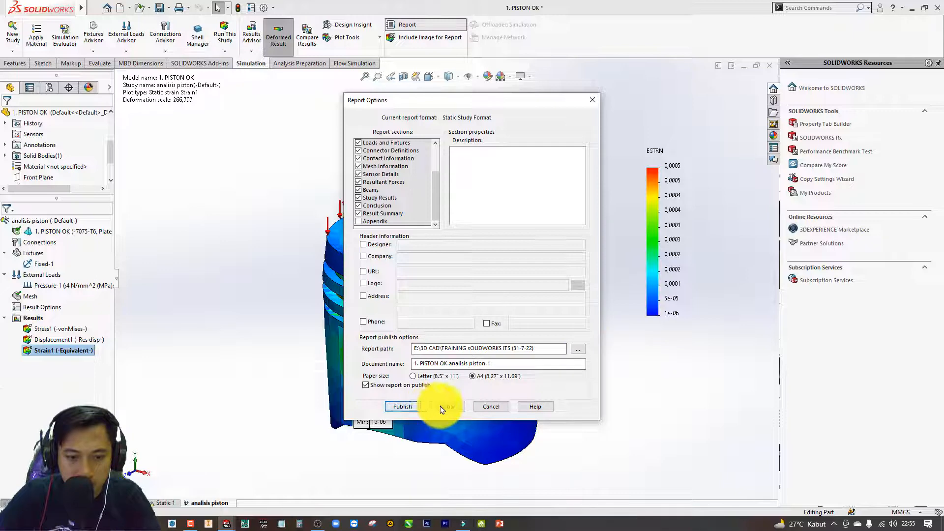
pyautogui.click(402, 407)
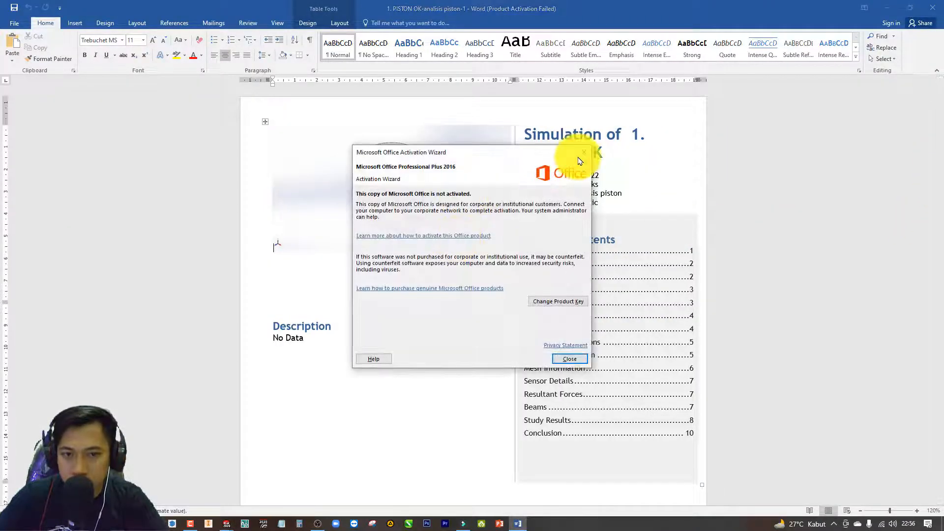
# Dismiss the Office activation notice and look over the report's cover page and table of contents.
pyautogui.click(584, 157)
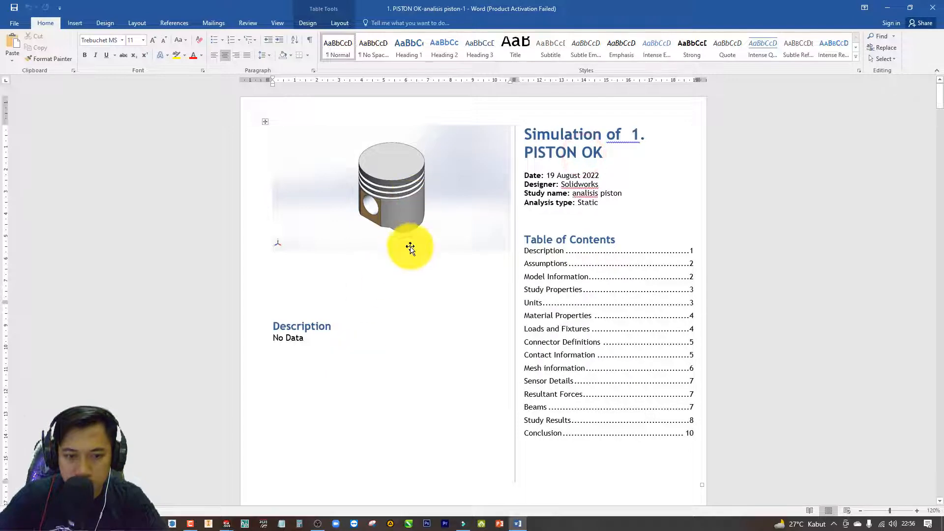
pyautogui.scroll(-3, 410, 247)
pyautogui.scroll(-1, 410, 247)
pyautogui.scroll(3, 543, 196)
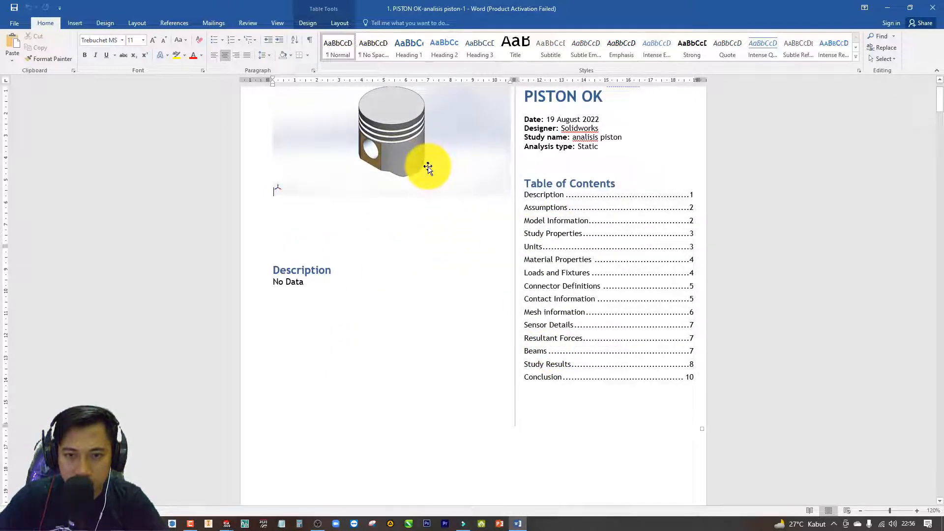
pyautogui.scroll(-1, 427, 166)
pyautogui.scroll(1, 426, 166)
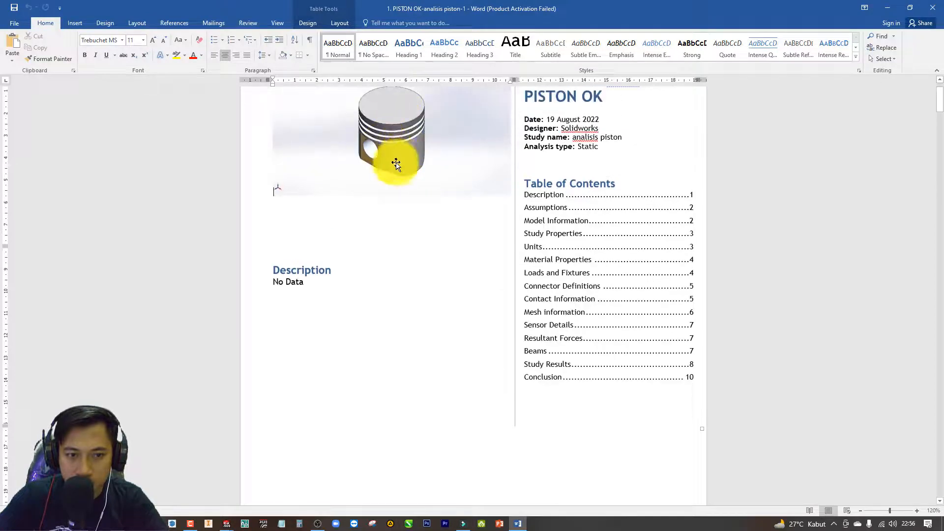
# Examine the report's Model Information section, including the solid body's mass, volume, density and weight.
pyautogui.scroll(-15, 396, 163)
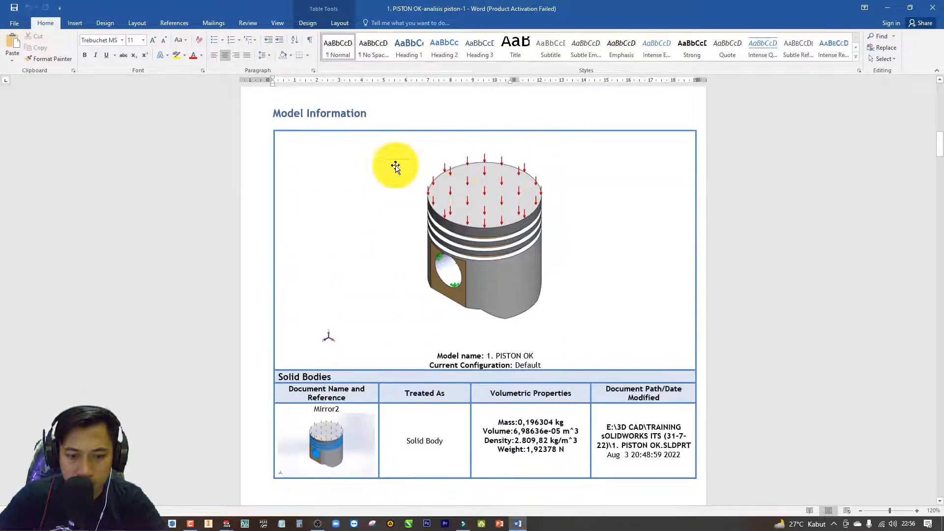
pyautogui.scroll(-1, 420, 442)
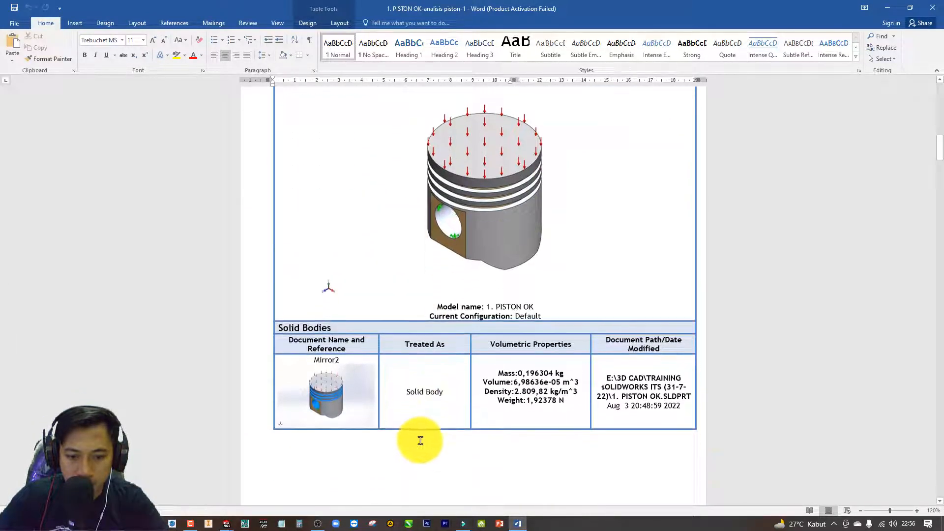
pyautogui.moveTo(500, 364); pyautogui.dragTo(519, 364)
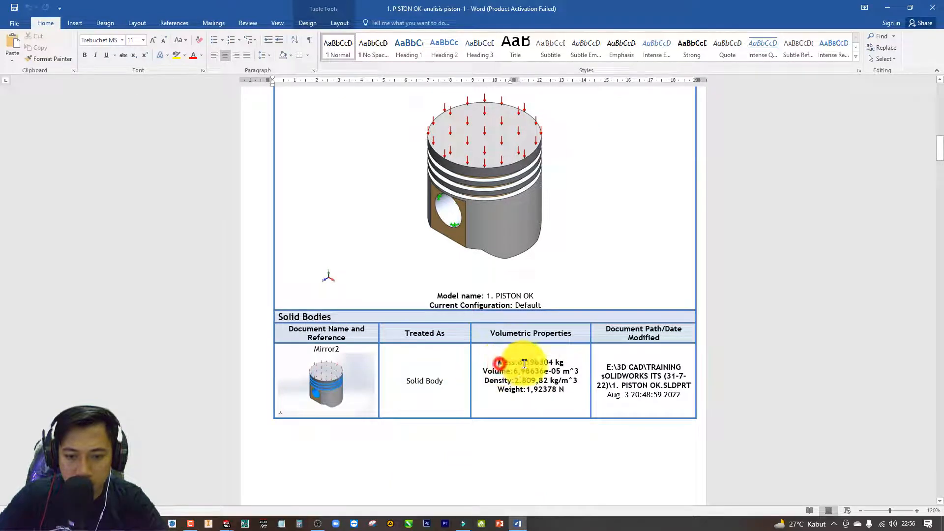
pyautogui.click(540, 395)
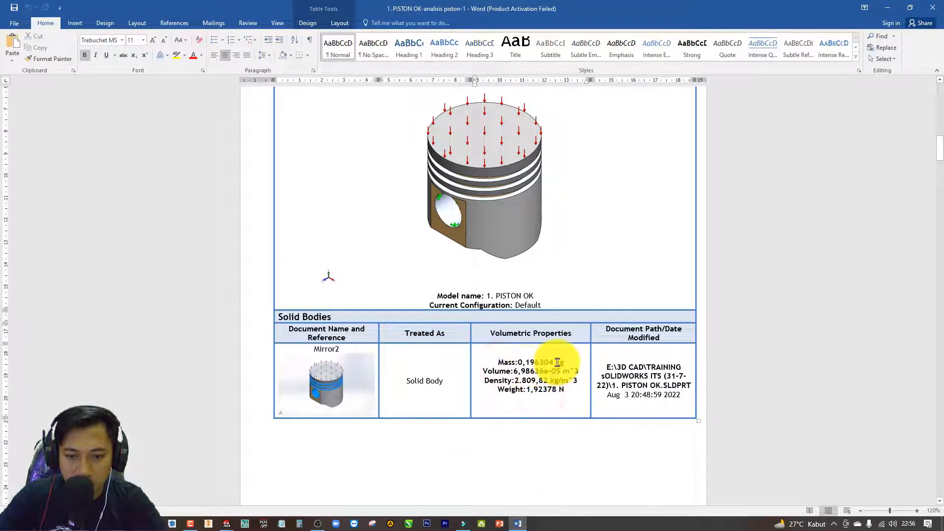
pyautogui.click(483, 374)
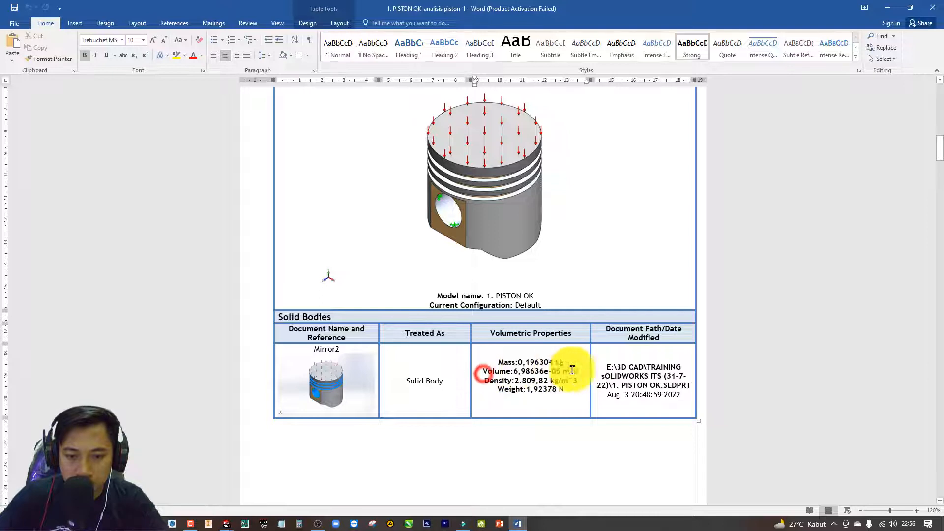
pyautogui.click(537, 374)
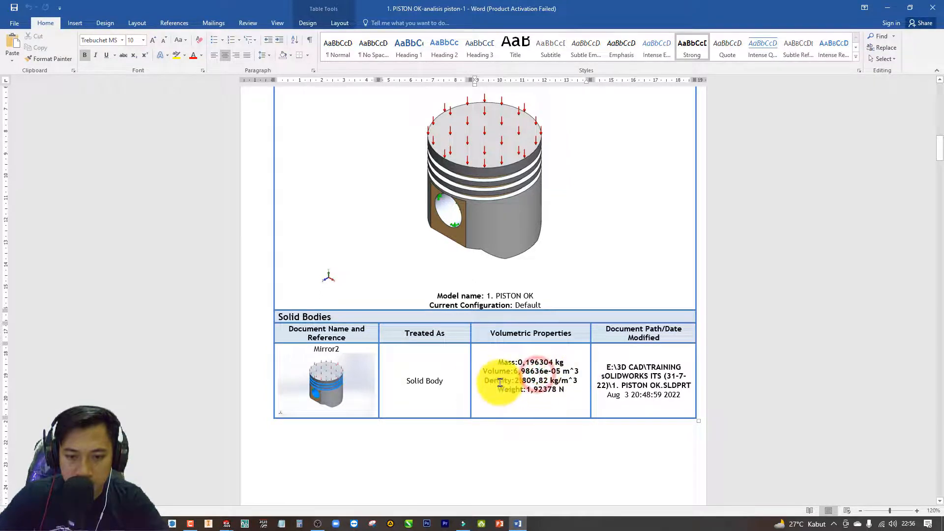
pyautogui.scroll(-3, 566, 403)
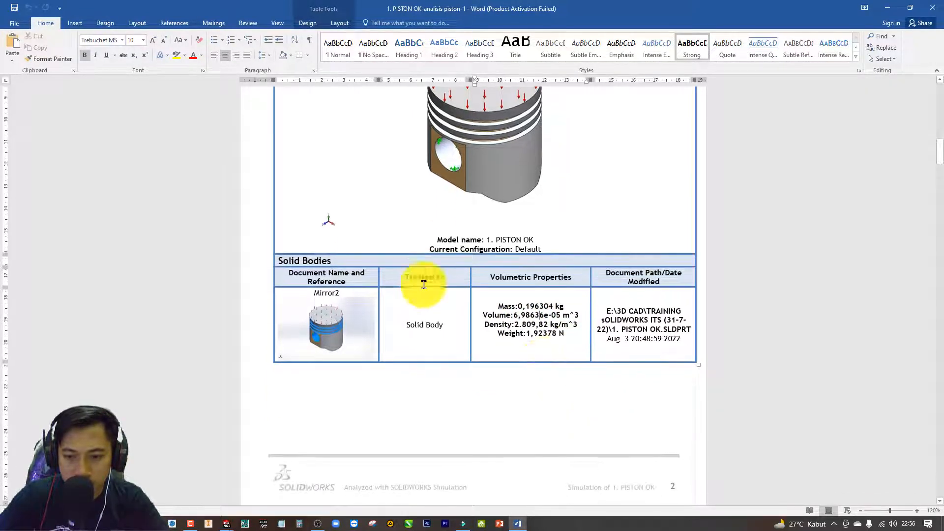
# Review the report's Study Properties, Material Properties, and Loads and Fixtures sections.
pyautogui.scroll(-20, 544, 361)
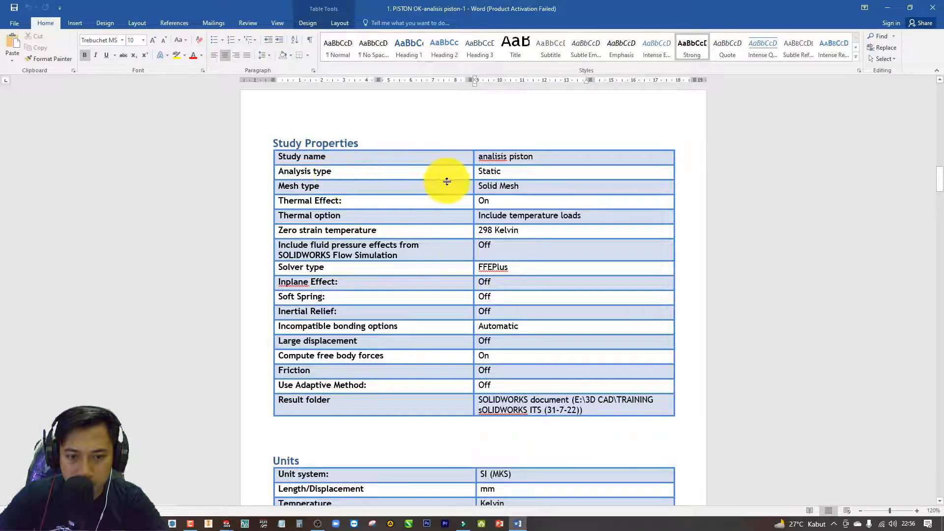
pyautogui.scroll(-6, 464, 299)
pyautogui.scroll(-20, 464, 299)
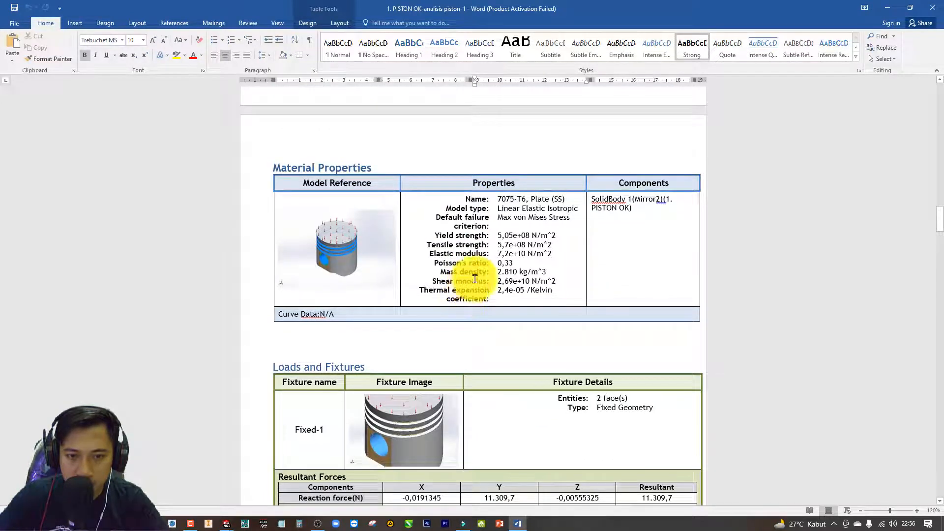
pyautogui.scroll(-3, 491, 261)
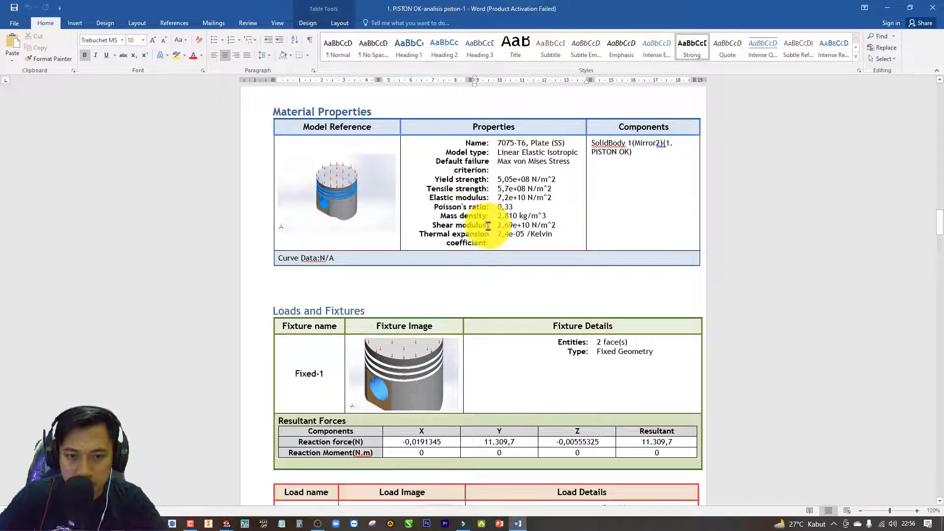
pyautogui.scroll(-5, 511, 226)
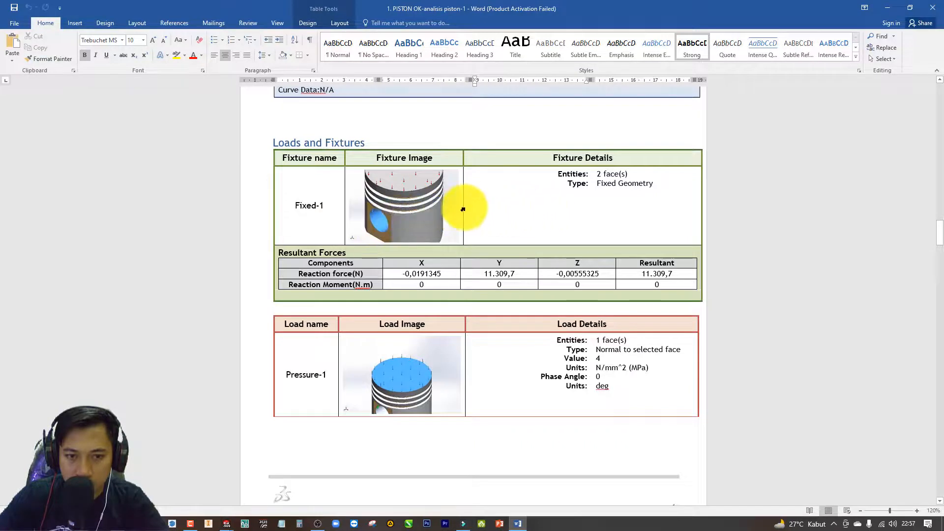
pyautogui.scroll(-3, 462, 209)
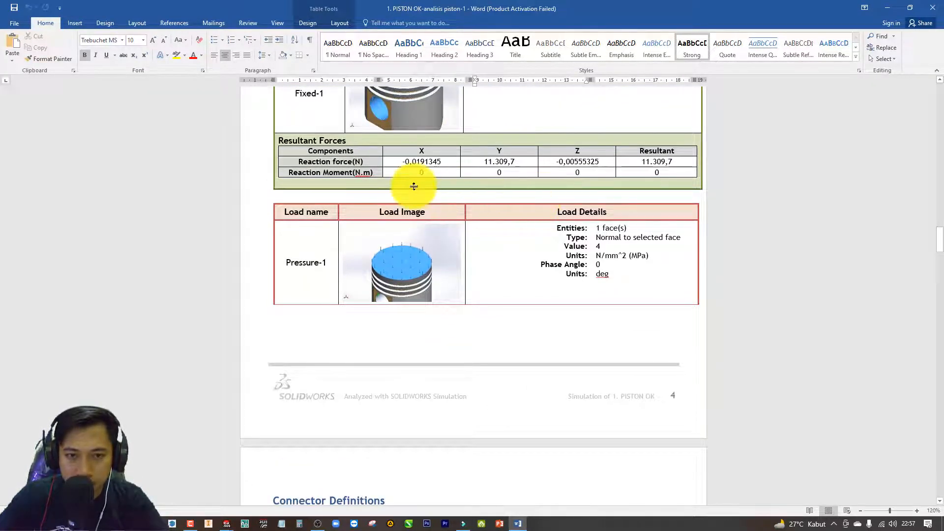
pyautogui.scroll(-20, 398, 202)
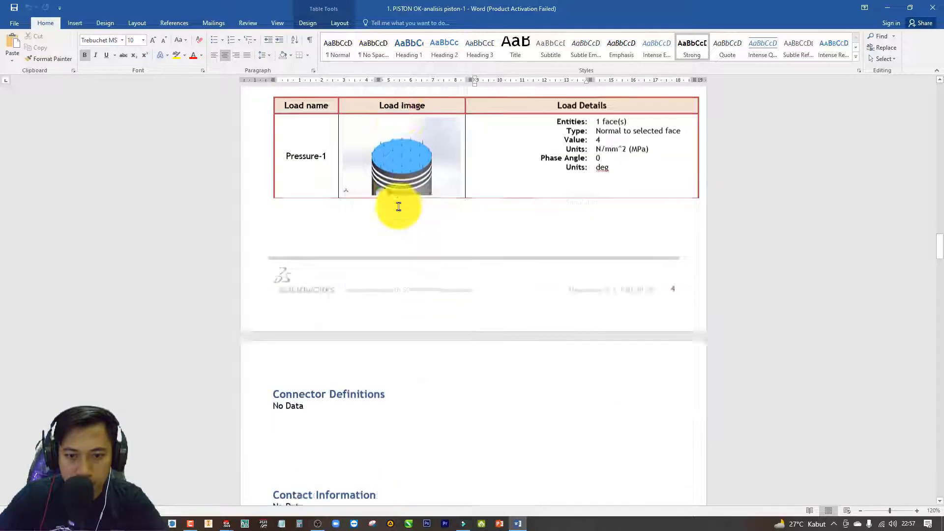
# Examine the report's mesh details, resultant forces, and the stress, displacement and strain results.
pyautogui.scroll(-15, 400, 206)
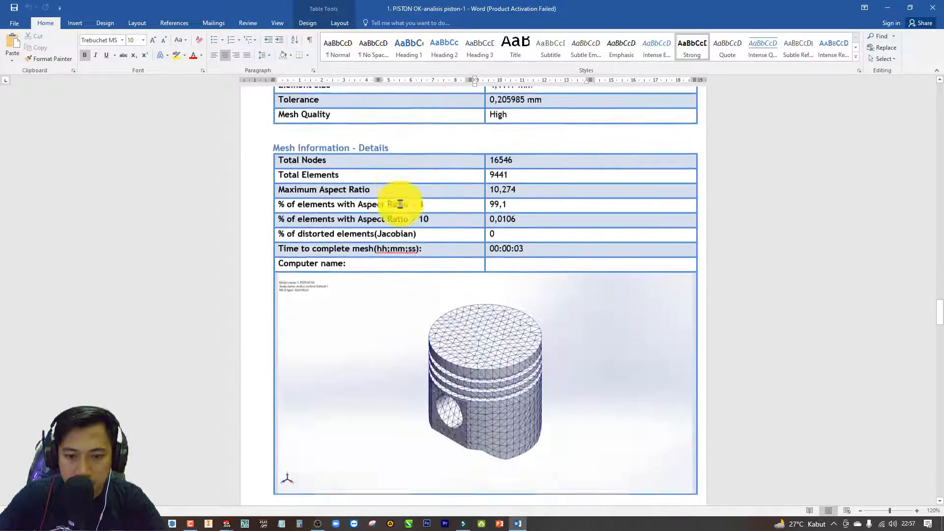
pyautogui.scroll(-7, 399, 204)
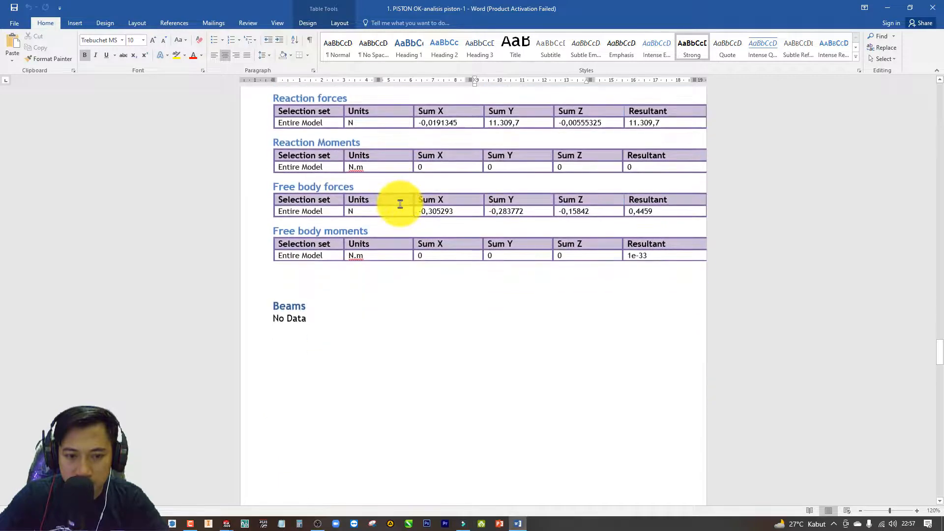
pyautogui.scroll(4, 396, 200)
pyautogui.scroll(-12, 382, 167)
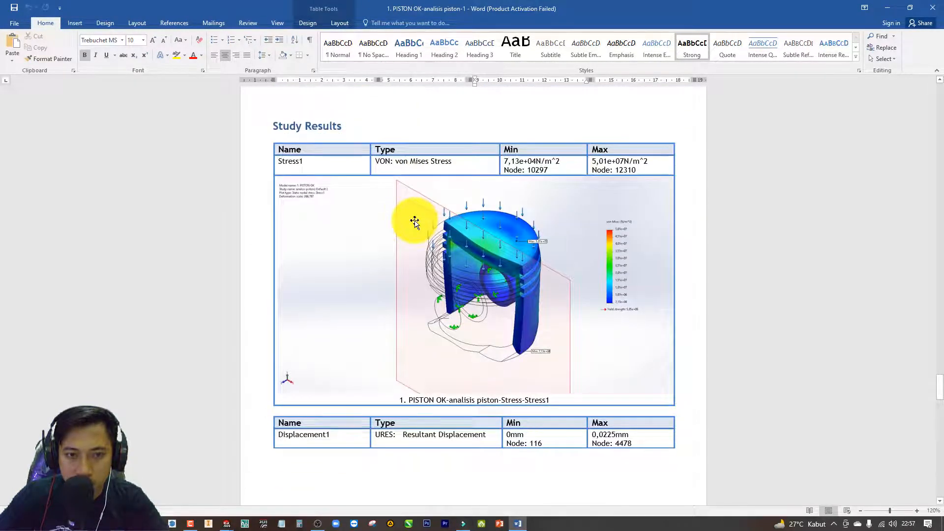
pyautogui.scroll(-3, 453, 227)
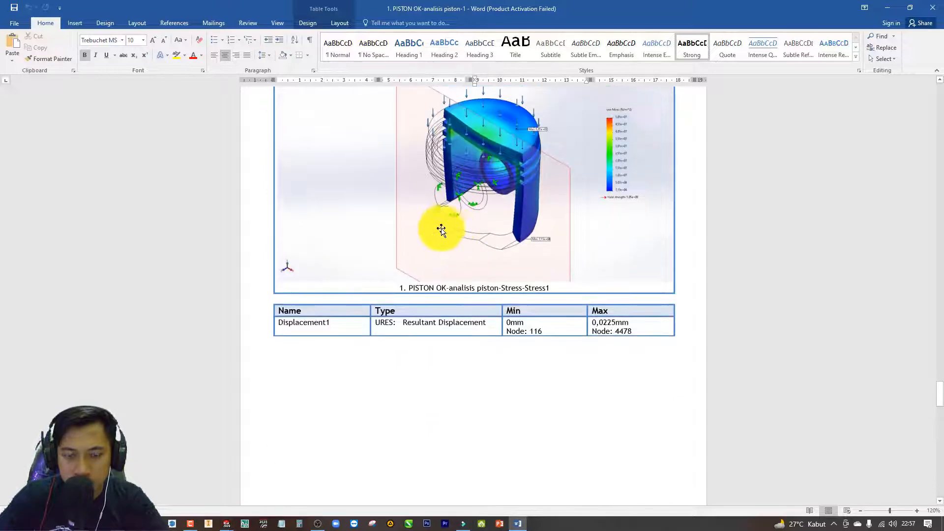
pyautogui.scroll(-15, 441, 230)
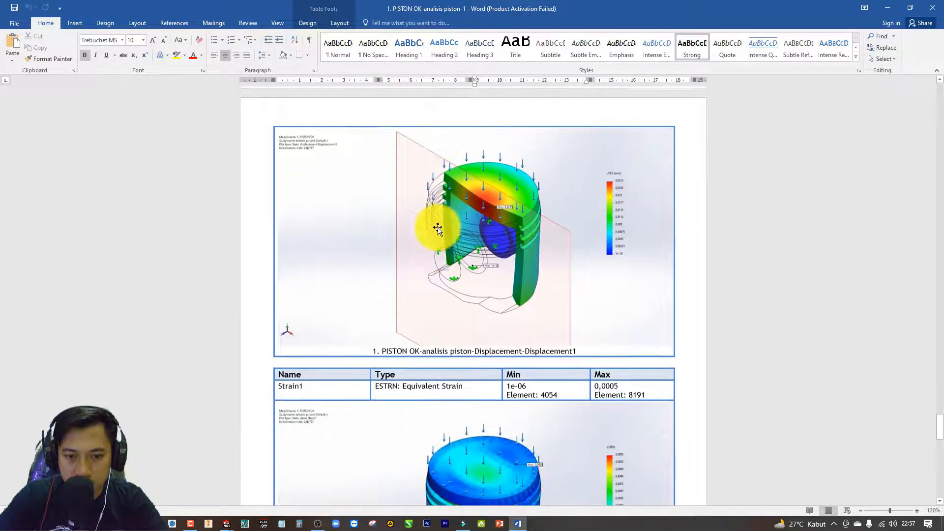
pyautogui.scroll(-20, 438, 229)
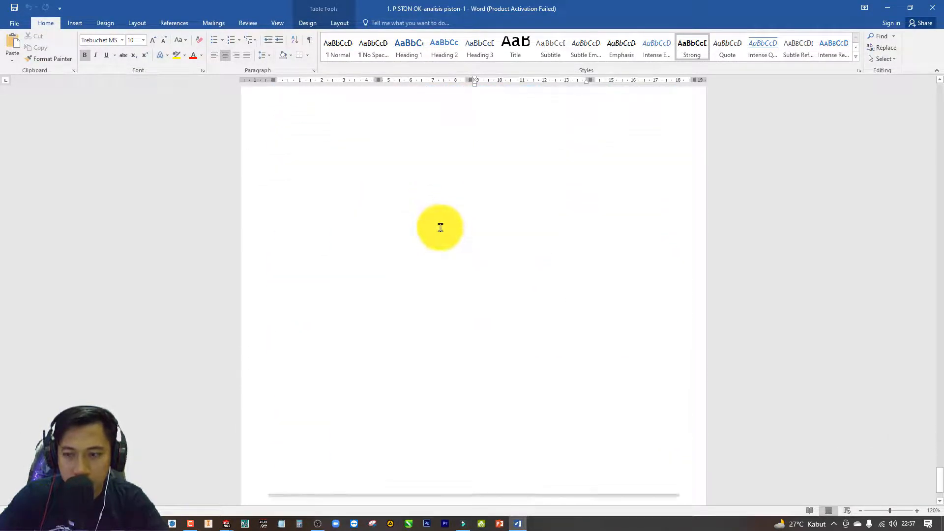
# Check the report from its final page back to the cover and close the document, returning to SOLIDWORKS.
pyautogui.scroll(-2, 580, 241)
pyautogui.scroll(3, 765, 306)
pyautogui.scroll(-3, 668, 316)
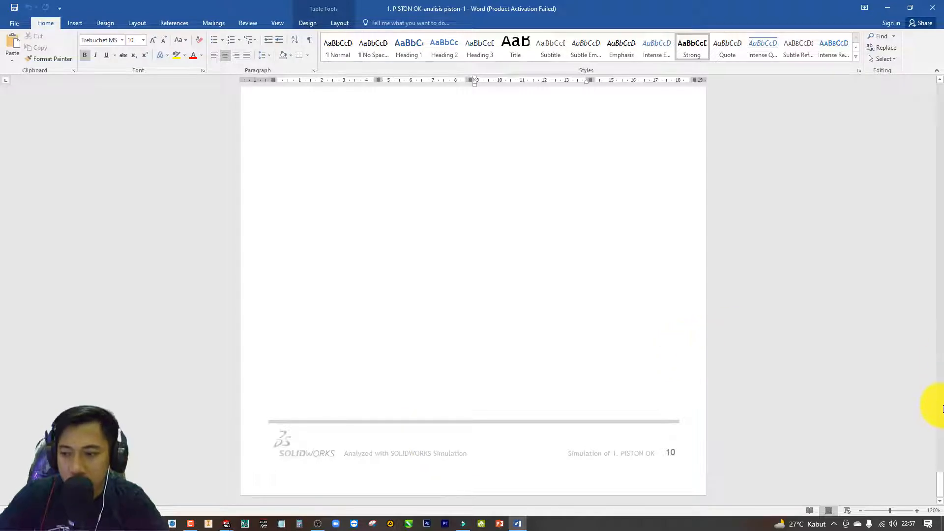
pyautogui.moveTo(940, 486); pyautogui.dragTo(935, 100)
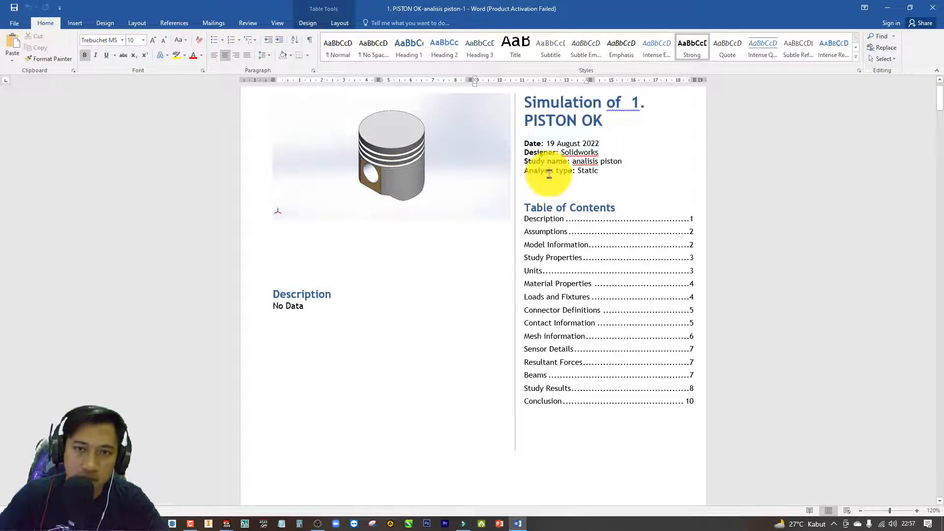
pyautogui.click(937, 9)
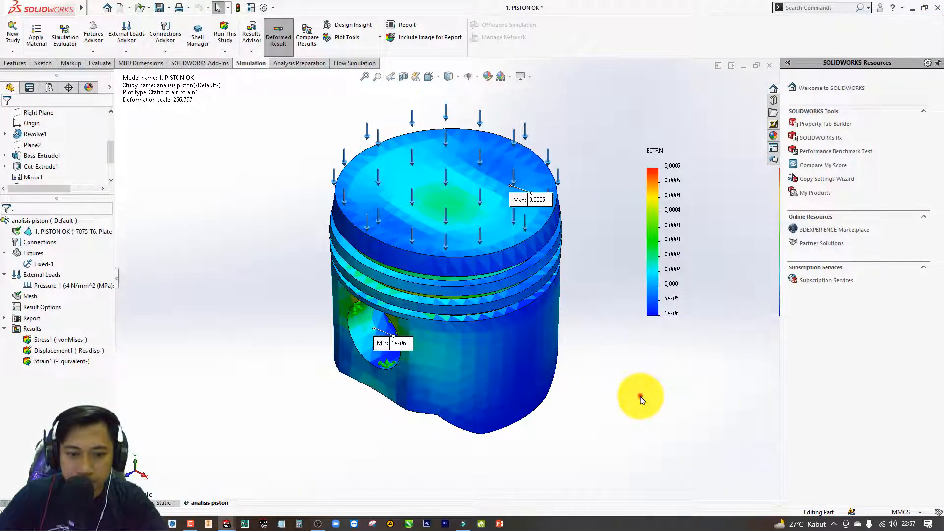